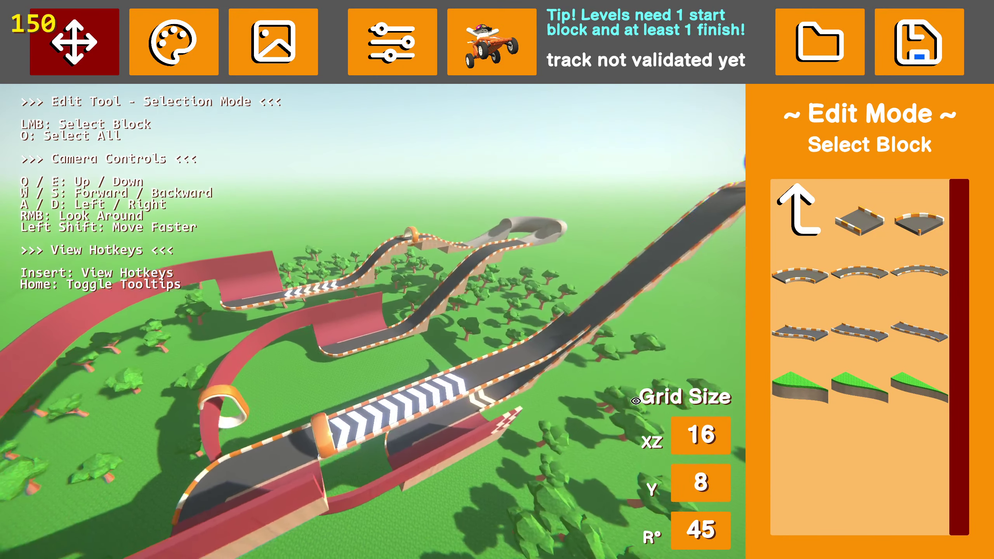
key("a")
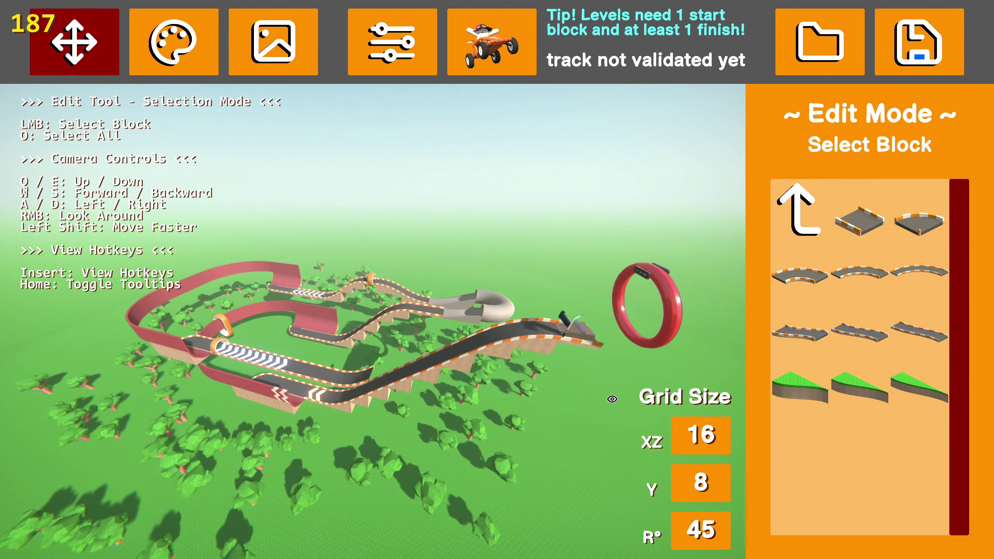
Fly the camera around the track to inspect the red finish ring, stepped ramp and loop.
key("w")
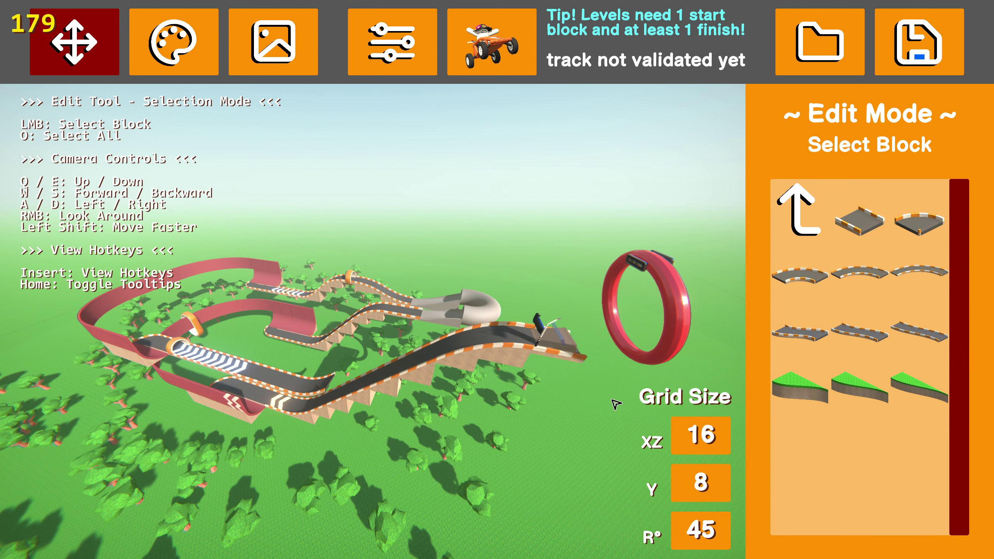
key("w")
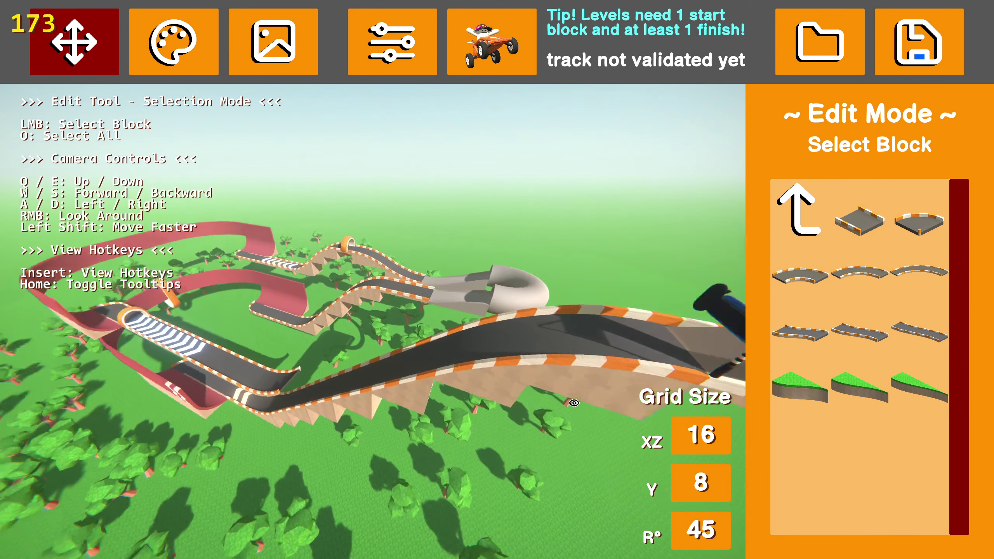
key("s")
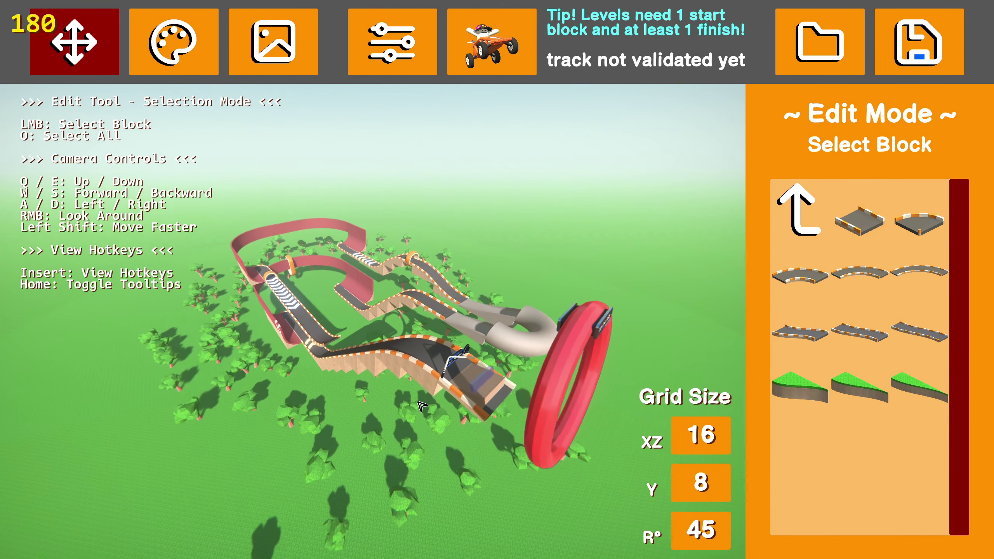
key("w")
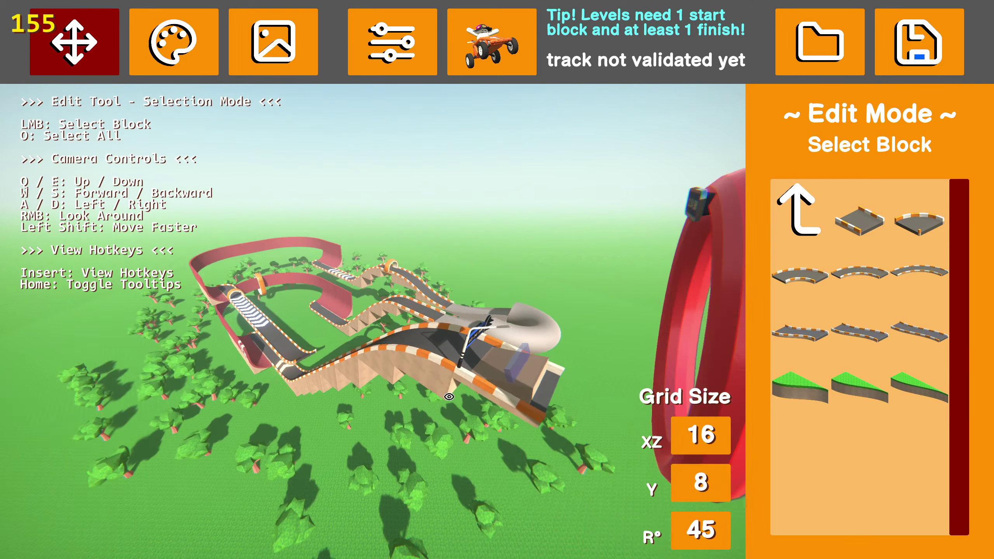
key("w")
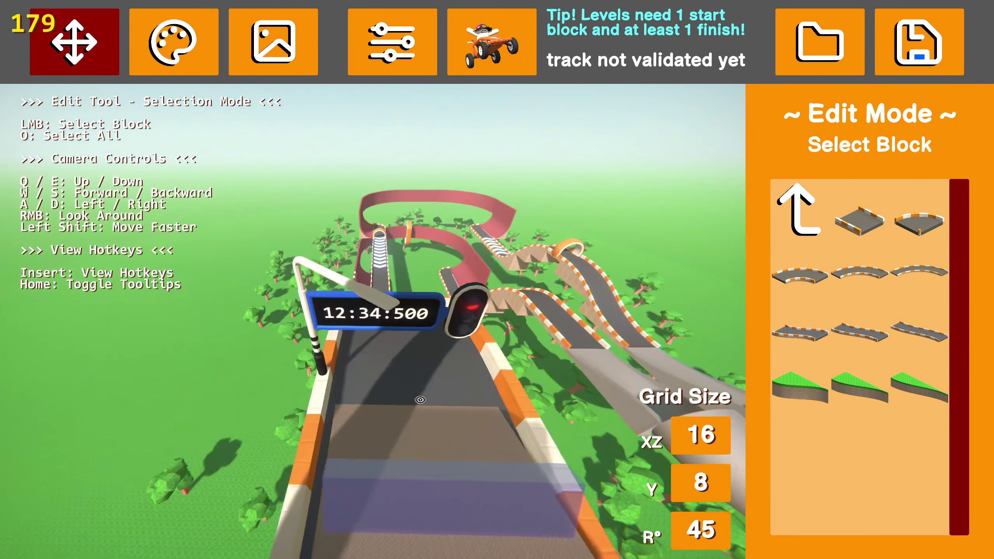
key("s")
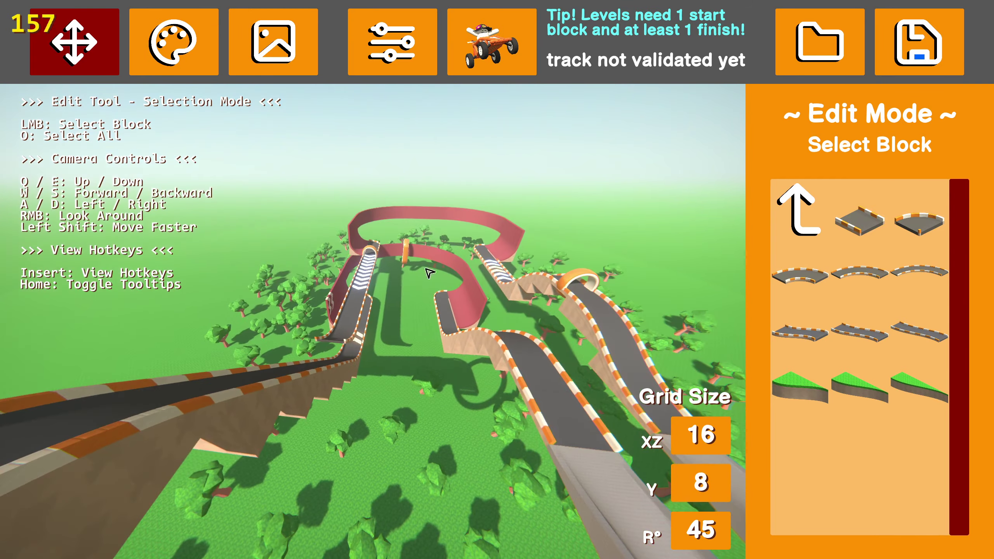
key("d")
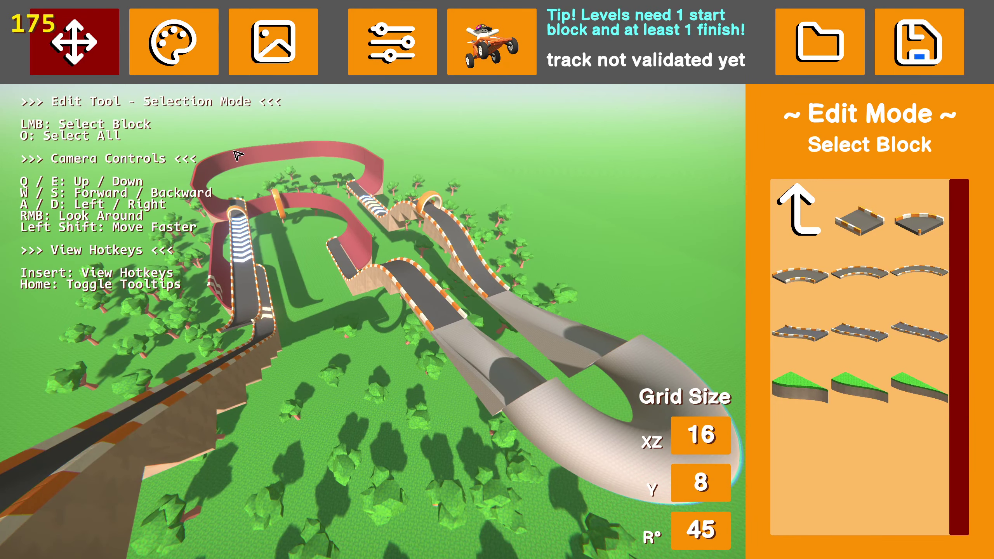
key("w")
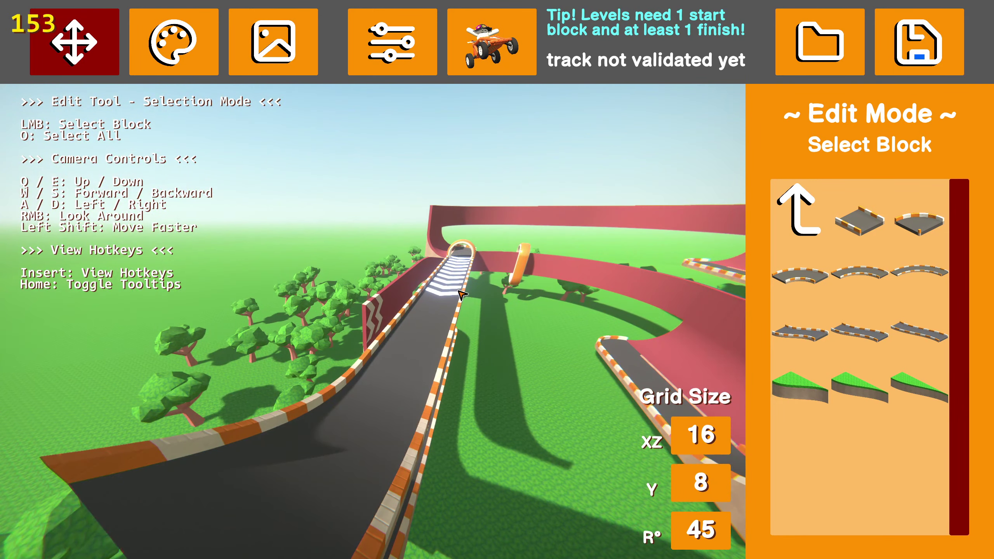
key("a")
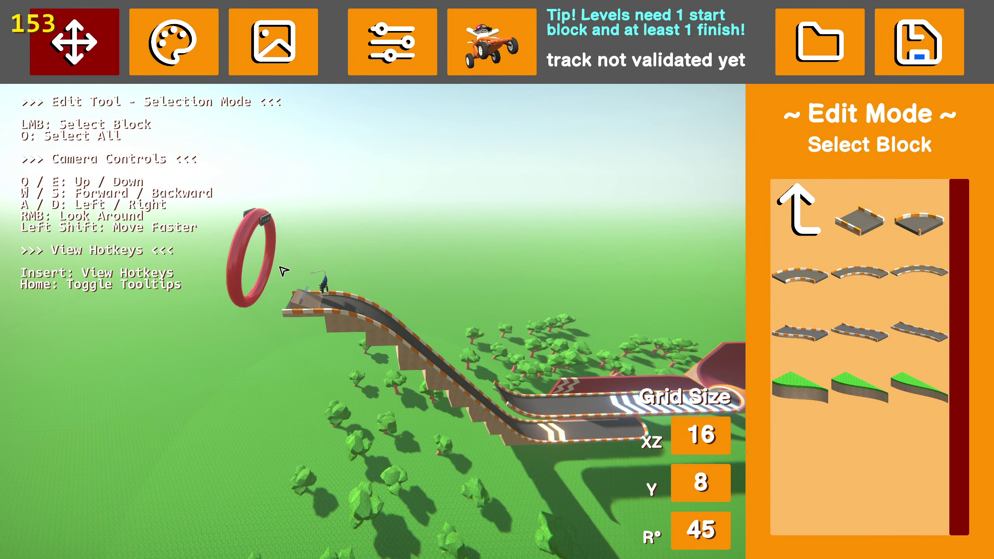
key("w")
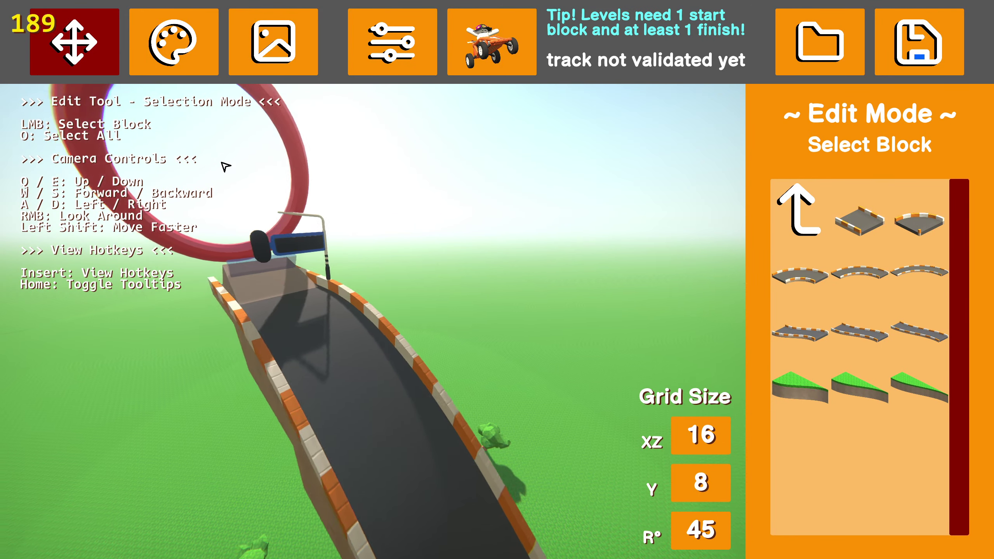
key("s")
Survey the red chevron wall, loop ring and grey U-turn from above.
left_click(306, 204)
key("Escape")
key("w")
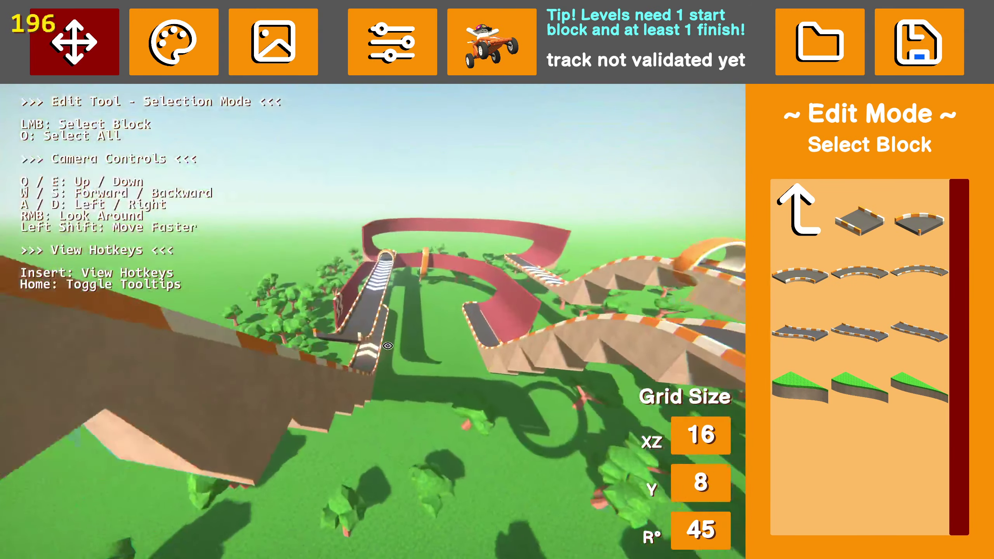
key("w")
key("e")
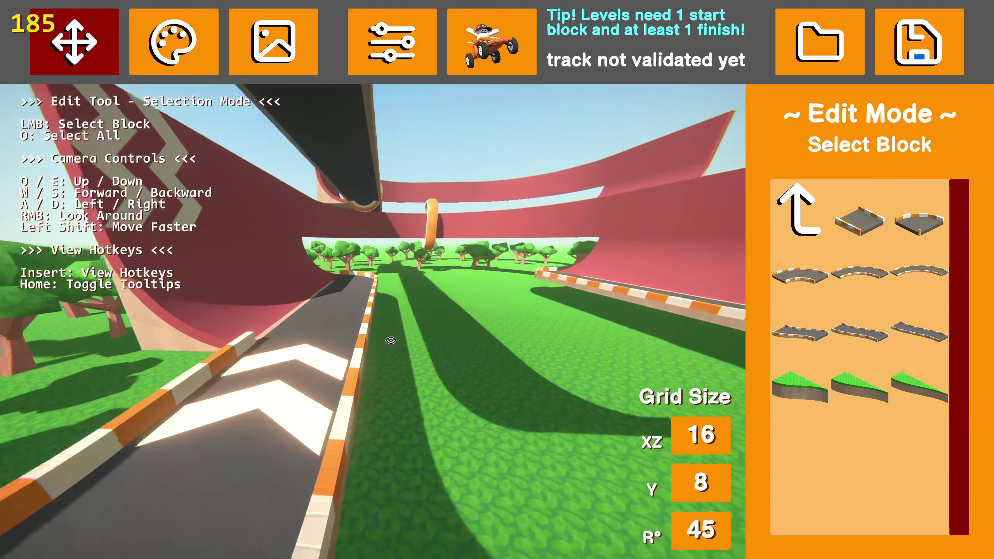
key("s")
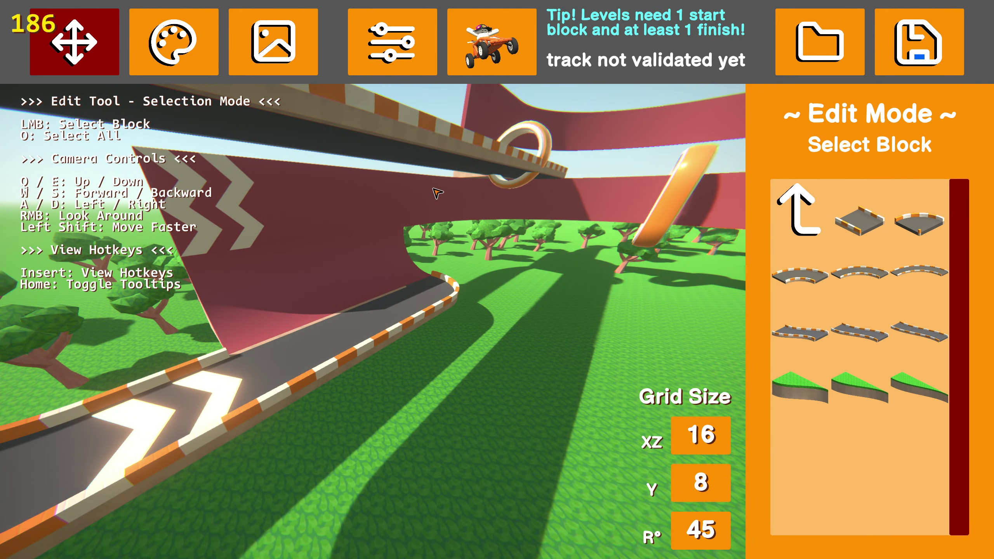
key("q")
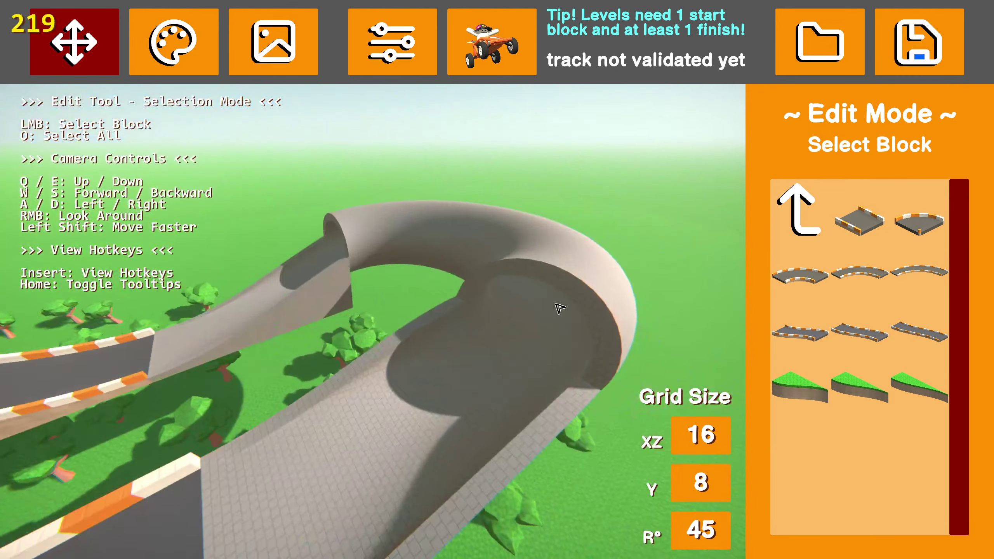
key("w")
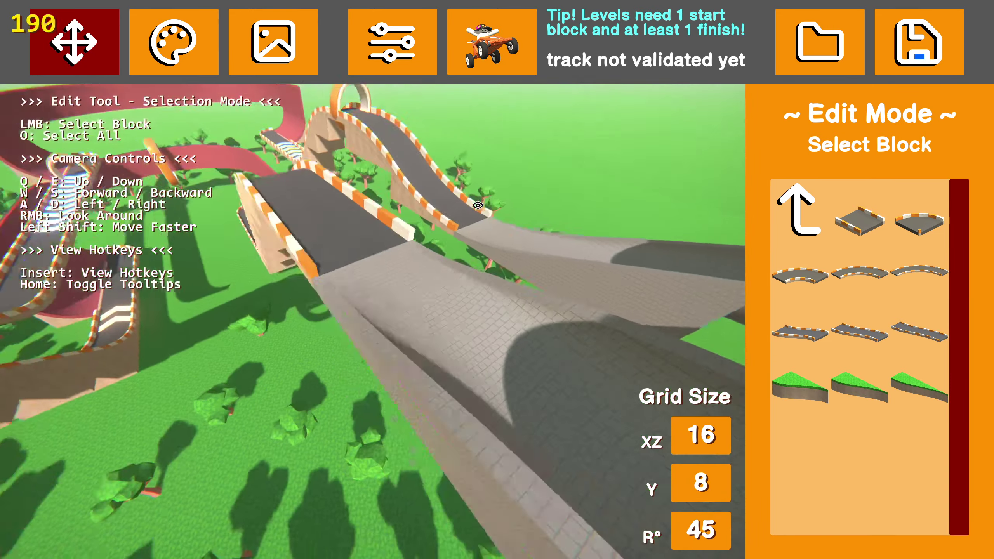
key("s")
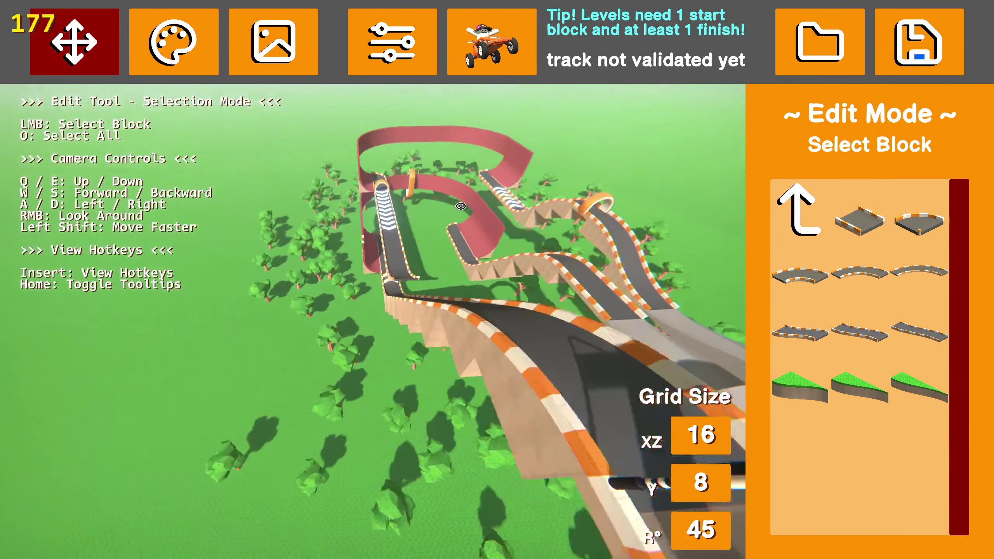
Place a new finish ring block inside the large red finish loop.
mouse_move(461, 206)
left_mouse_down()
mouse_move(512, 195)
mouse_move(474, 209)
mouse_move(490, 207)
left_mouse_up()
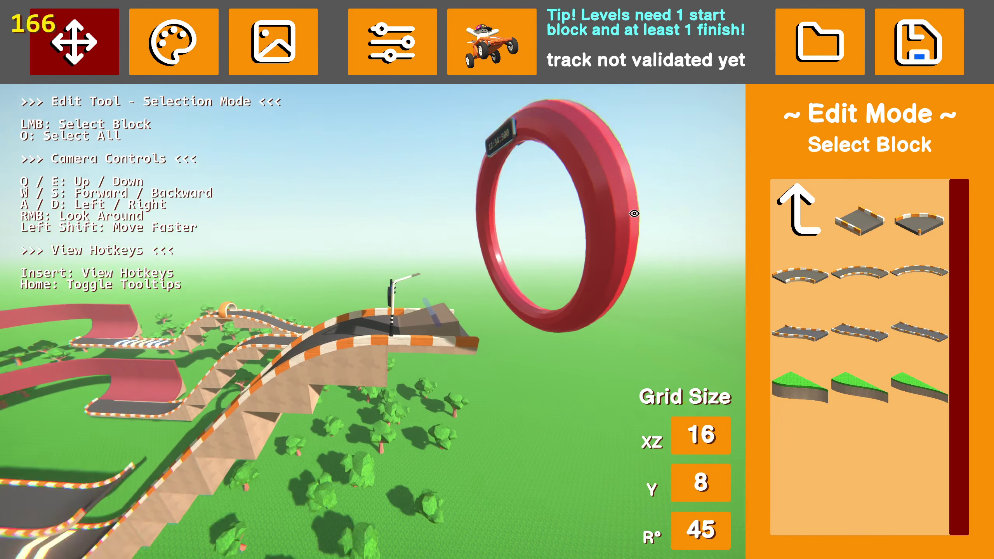
left_click(590, 217)
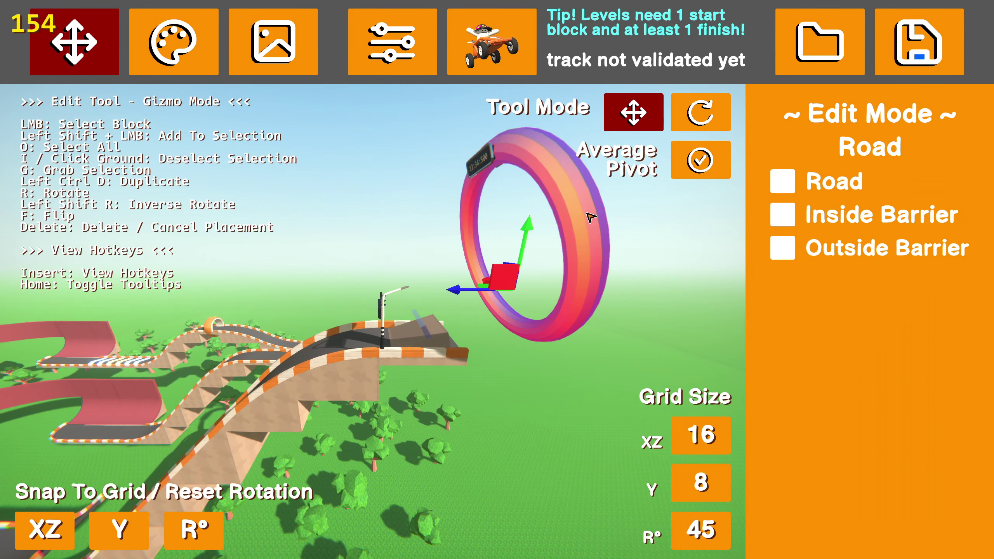
left_click(658, 238)
key("w")
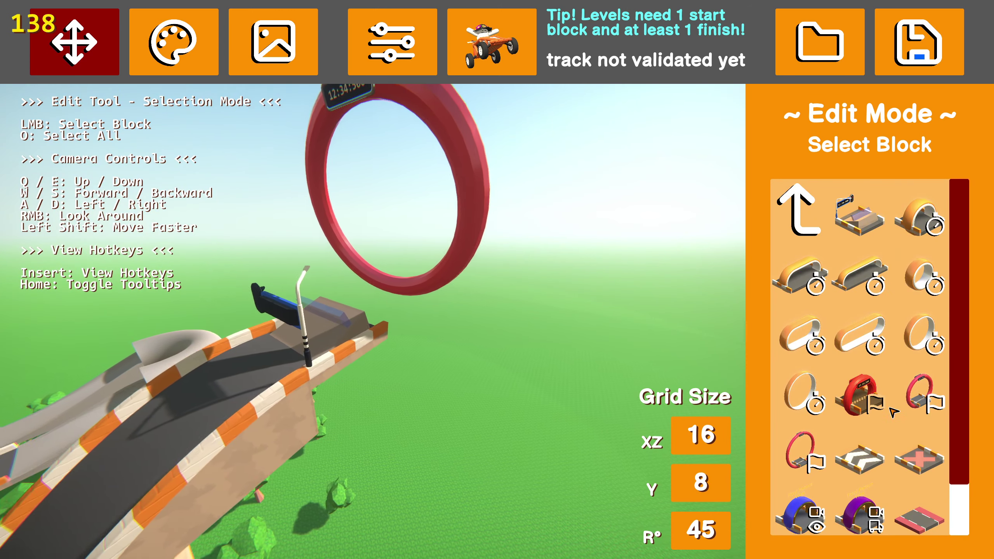
left_click(859, 394)
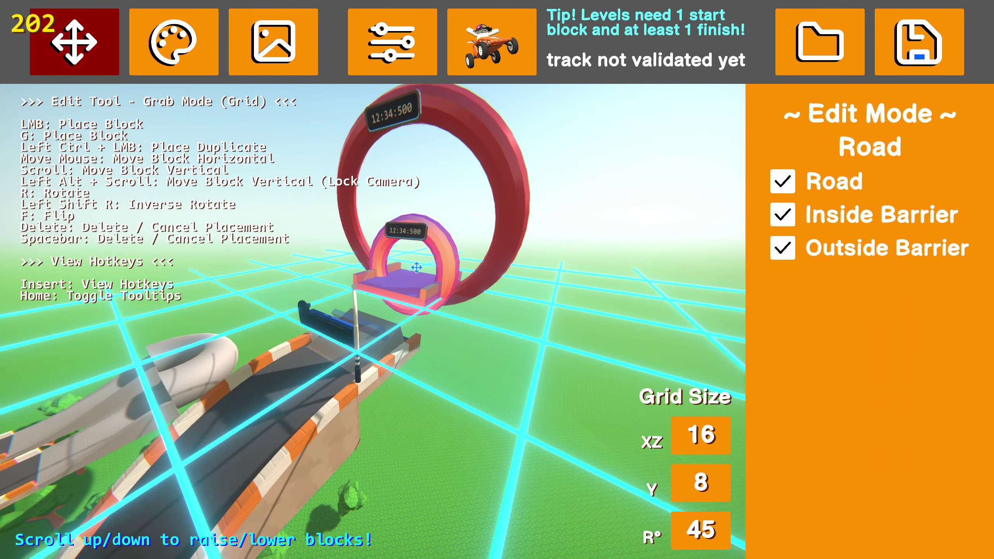
left_click(416, 267)
left_click(532, 337)
Delete the smaller inner finish ring, then return to a high overview of the track.
key("w")
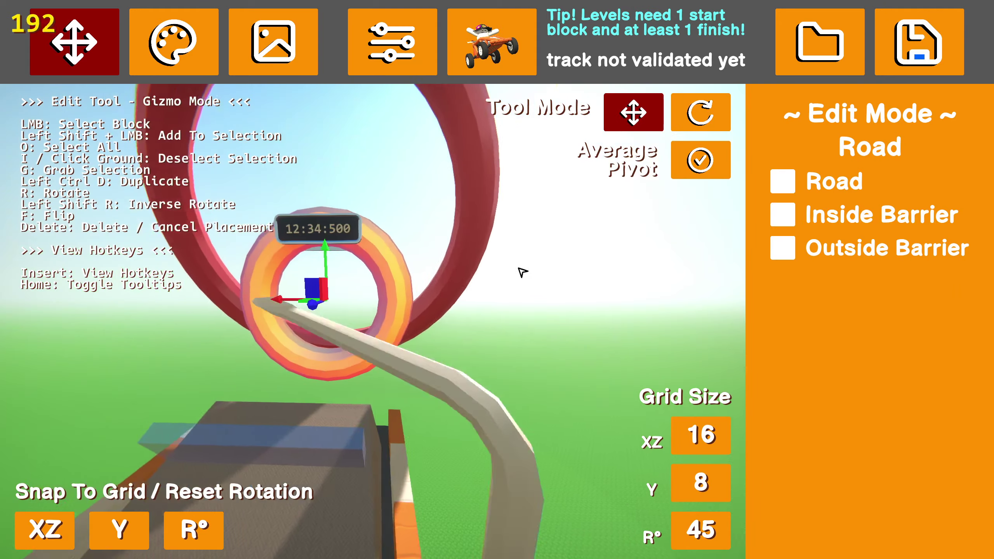
left_click_drag(383, 204, 481, 270)
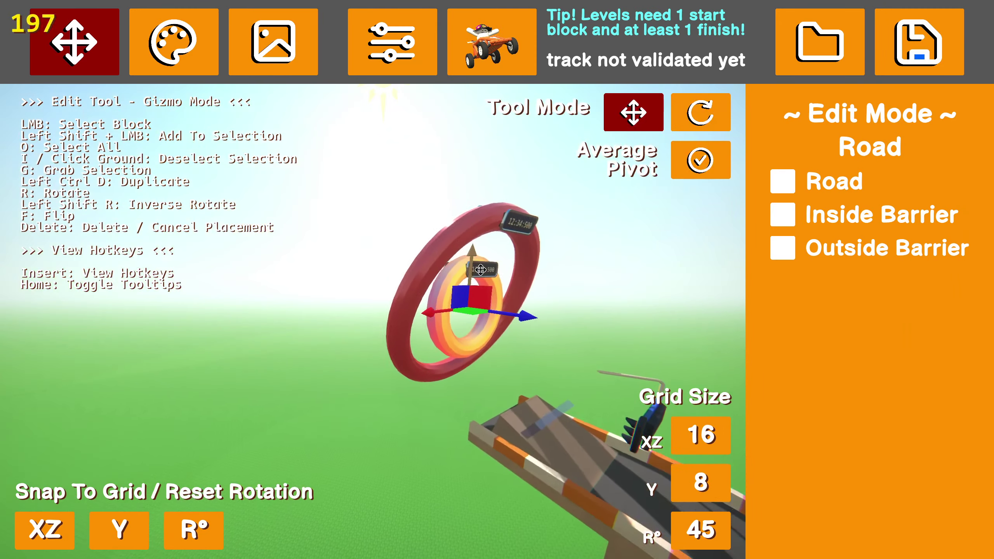
mouse_move(466, 319)
left_mouse_down()
mouse_move(418, 387)
mouse_move(416, 326)
mouse_move(387, 269)
left_mouse_up()
key("Delete")
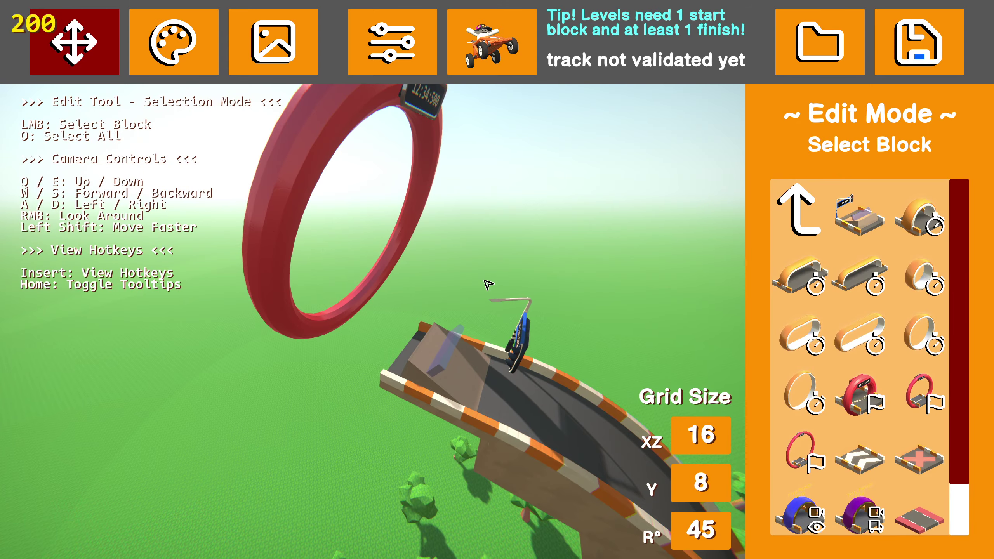
key("e")
key("s")
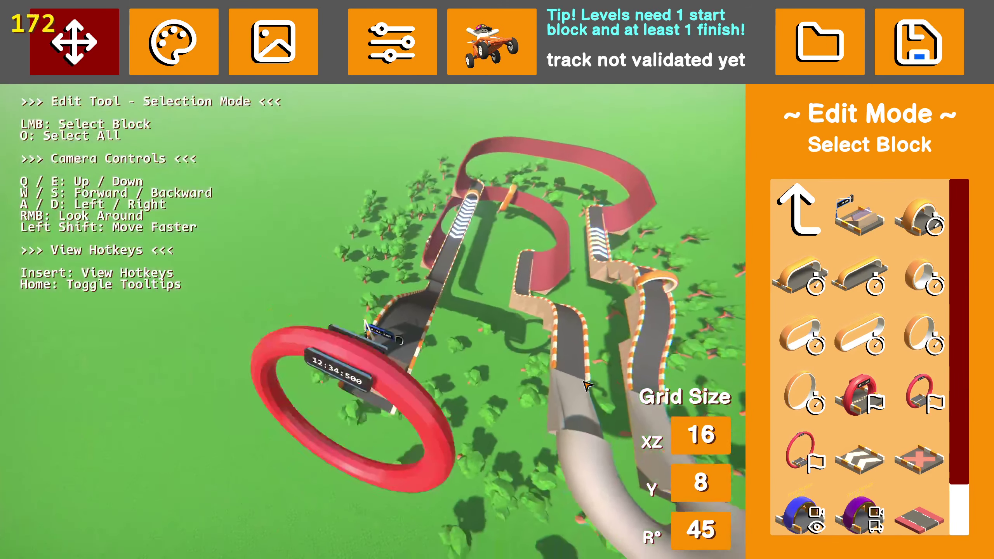
left_click_drag(587, 386, 606, 365)
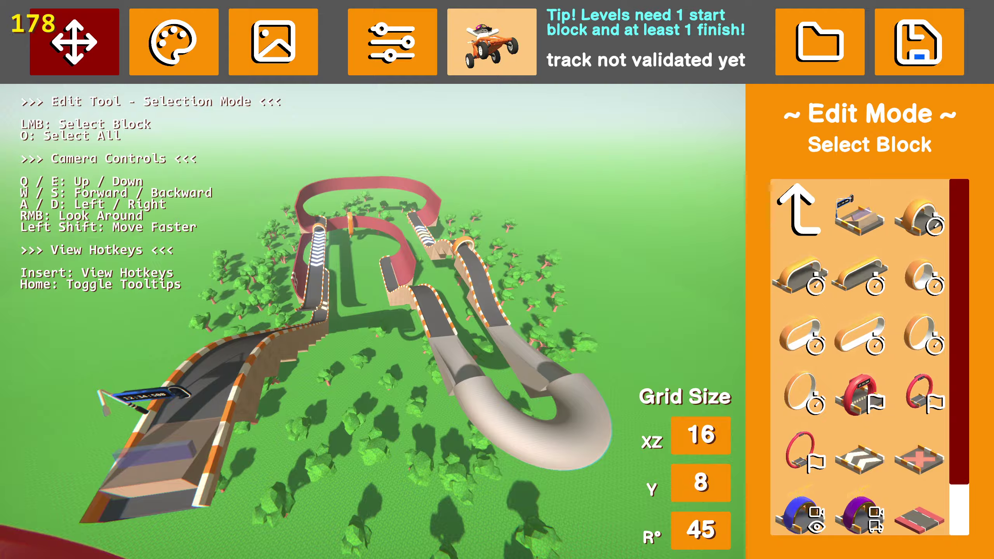
Start a test drive and take the kart over the ramp and red wall onto the brick track.
left_click(492, 42)
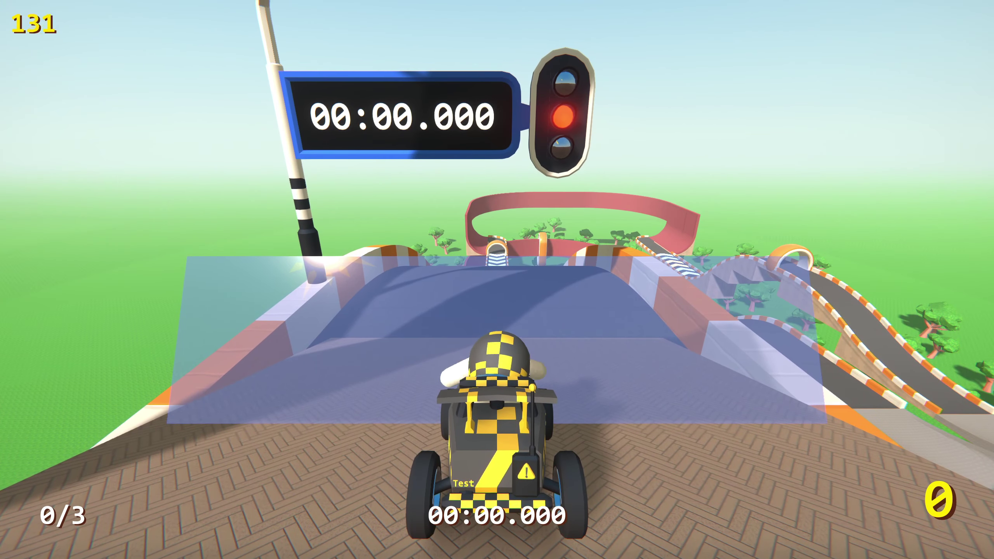
key("w")
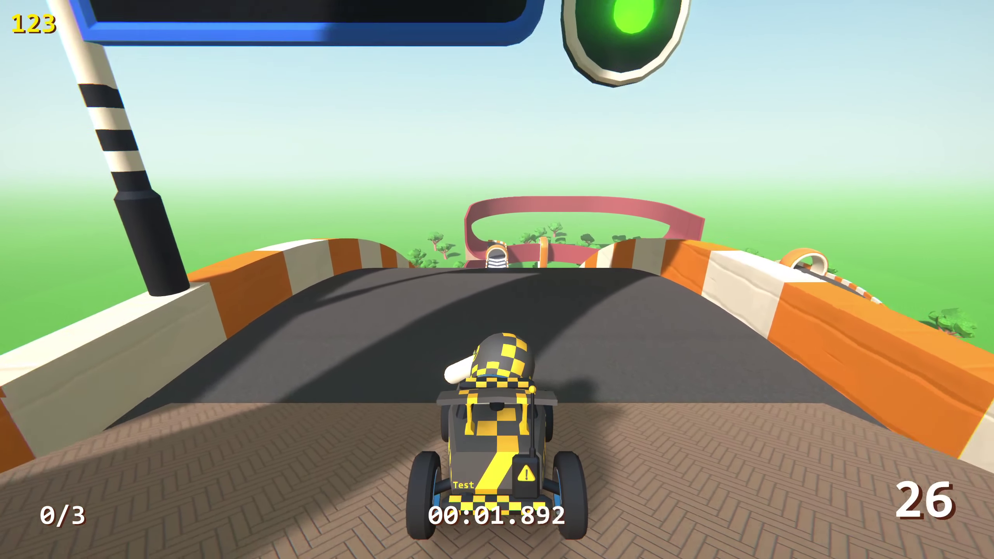
key("w")
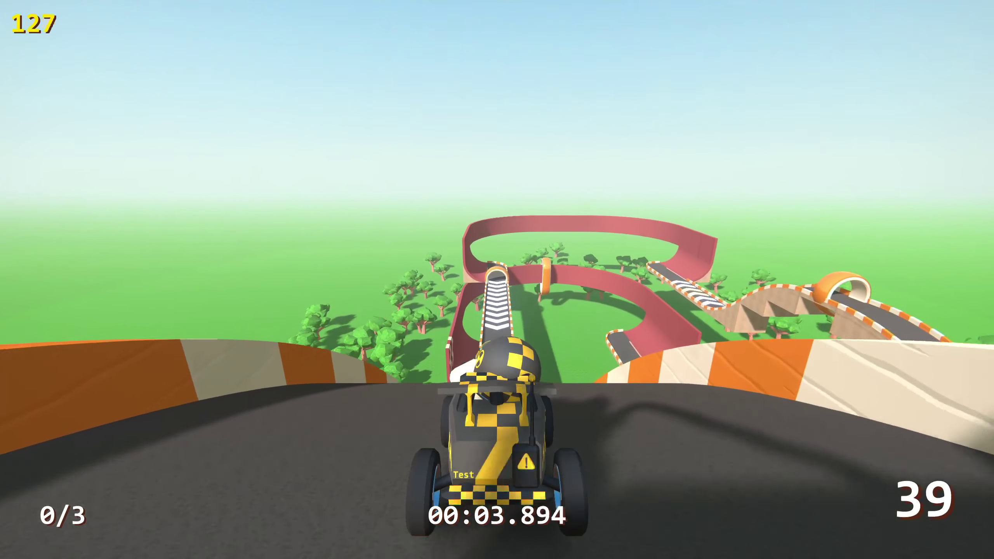
key("w")
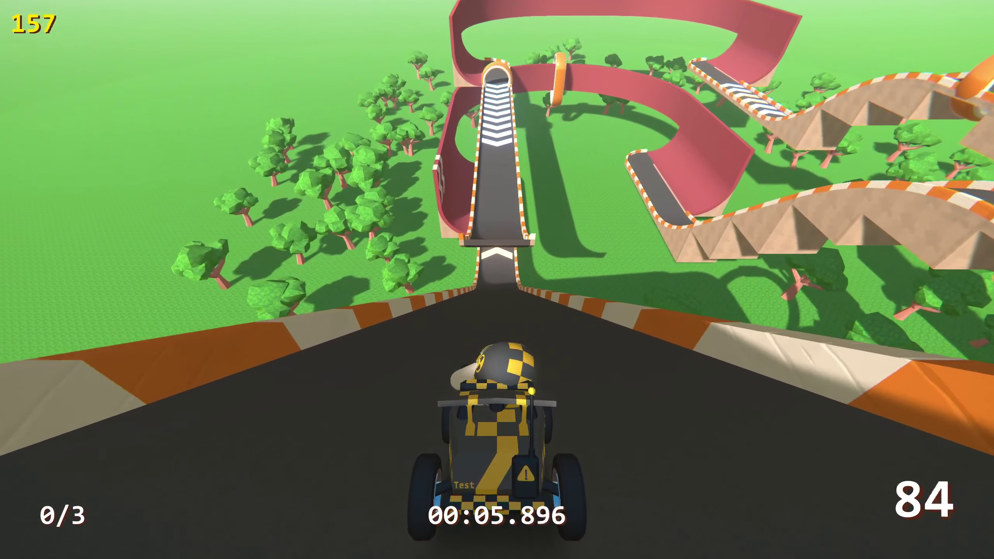
key("w")
key("w")
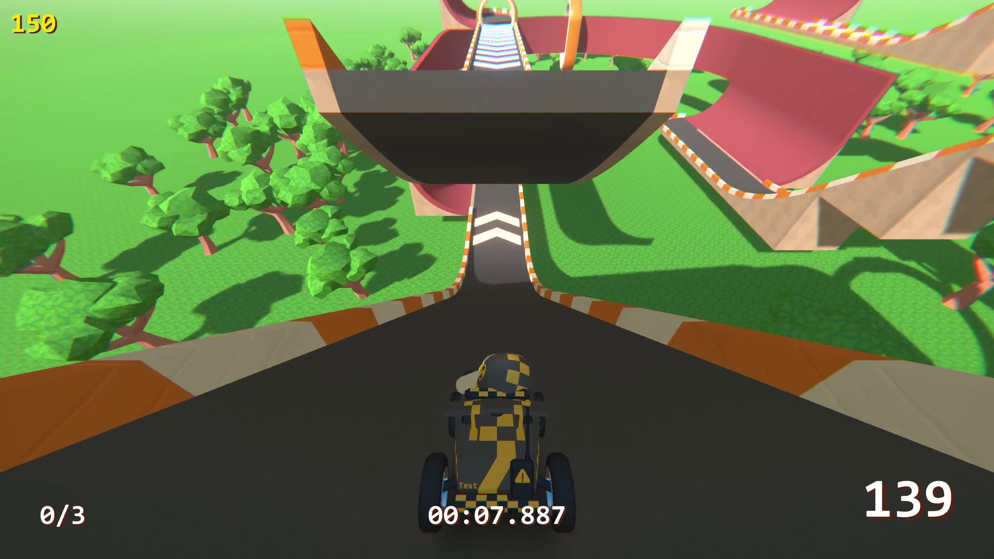
key("w")
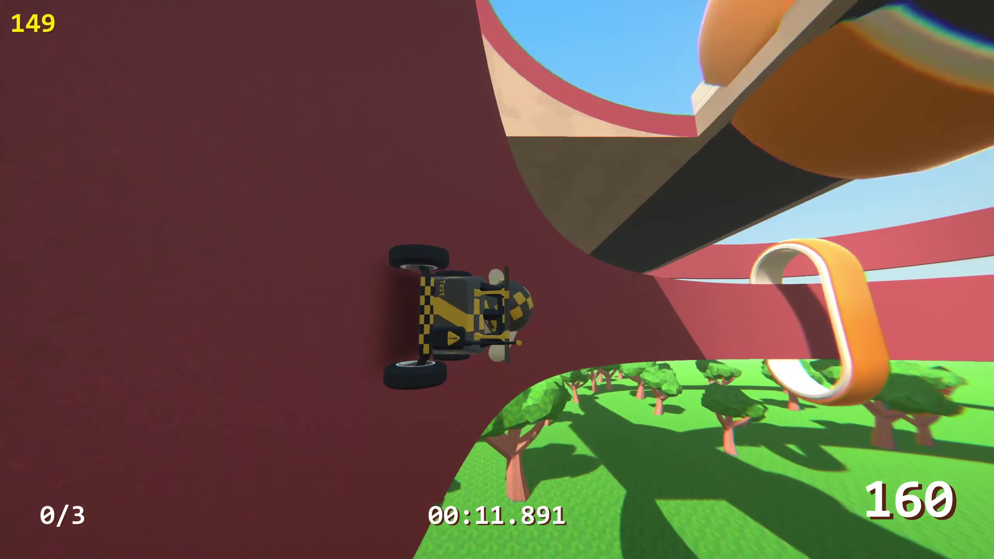
key("w")
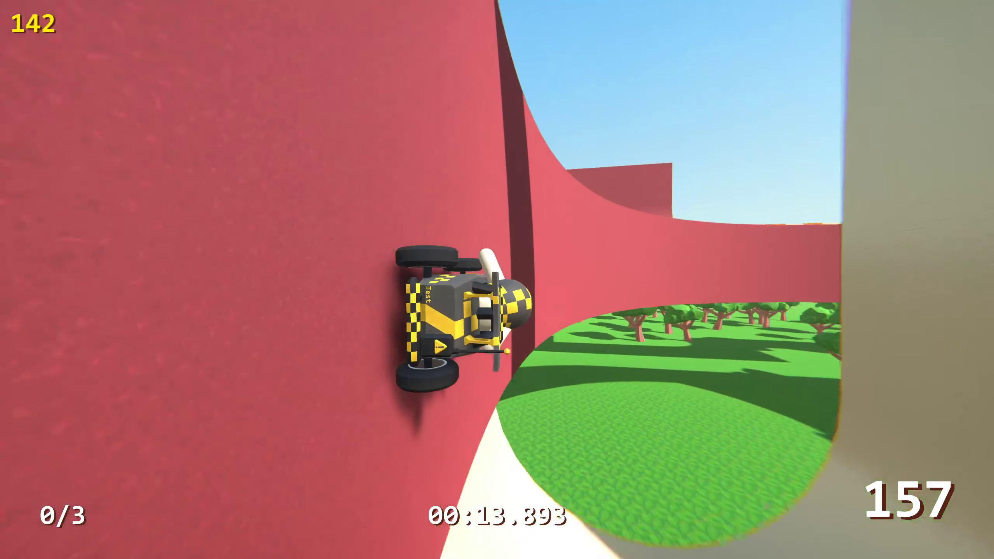
key("w")
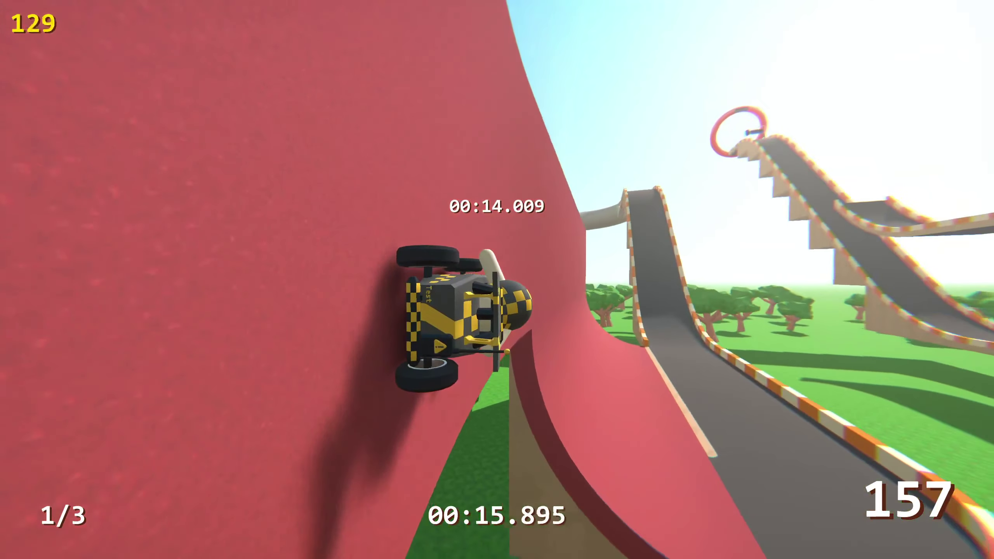
key("w")
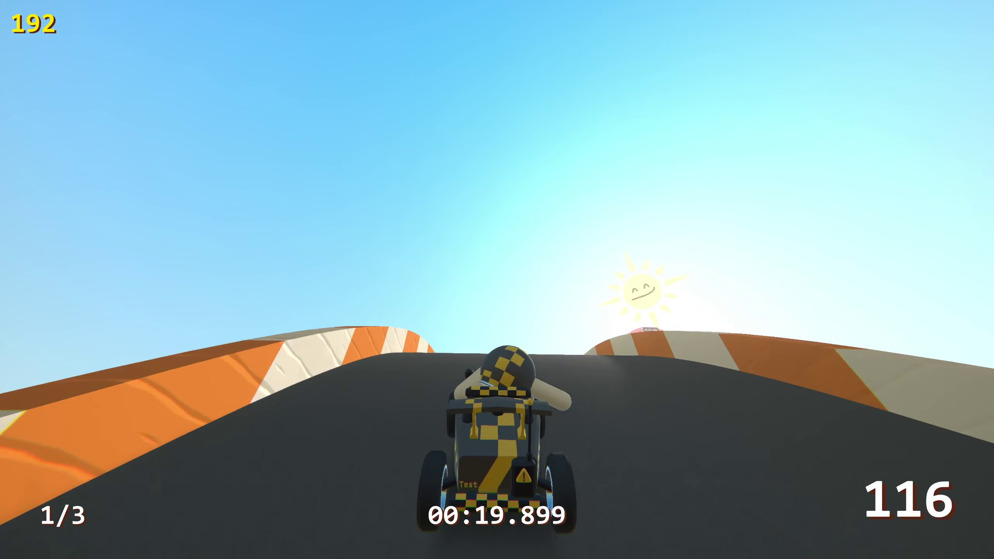
key("w")
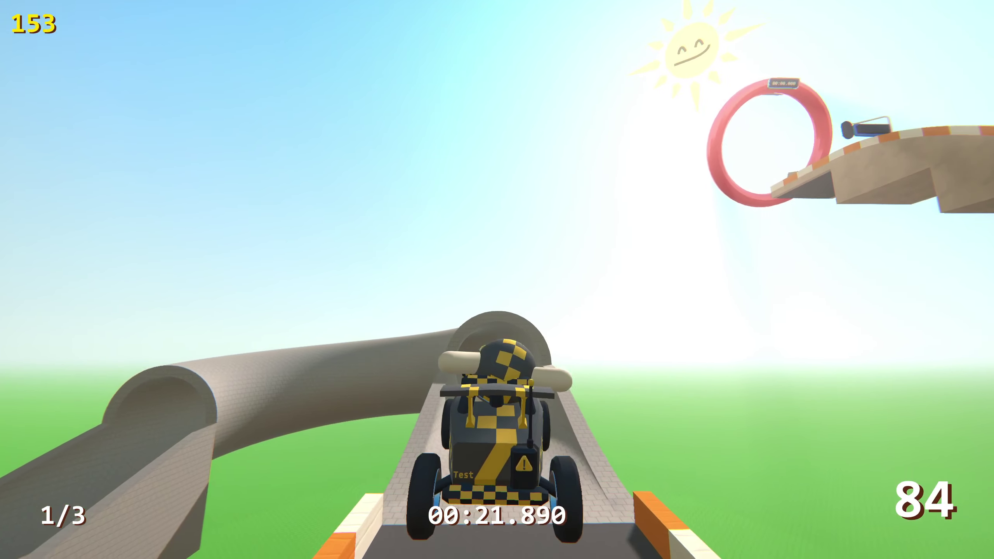
Drive through the brick tube, up the ramp and through the arch to finish lap one.
key("w")
key("w")
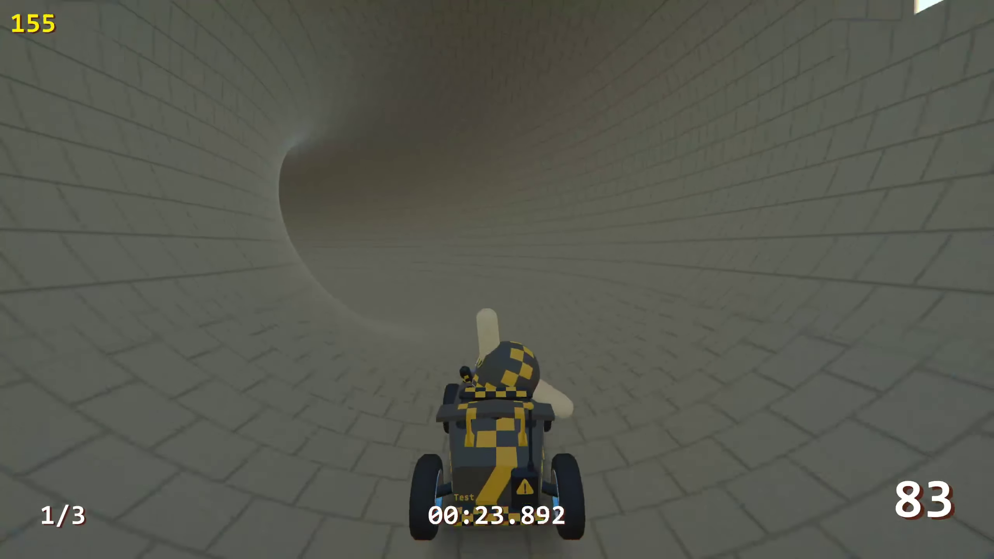
key("w")
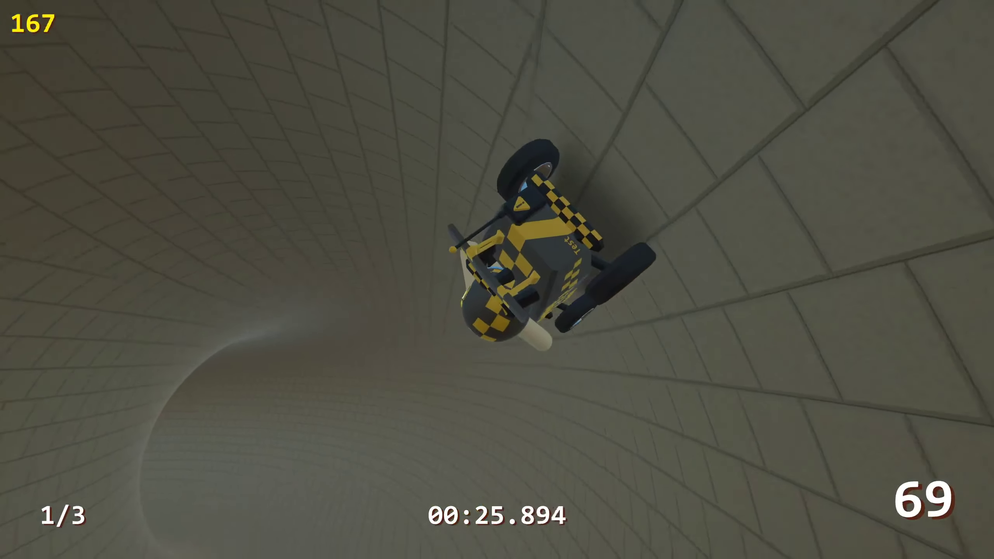
key("w")
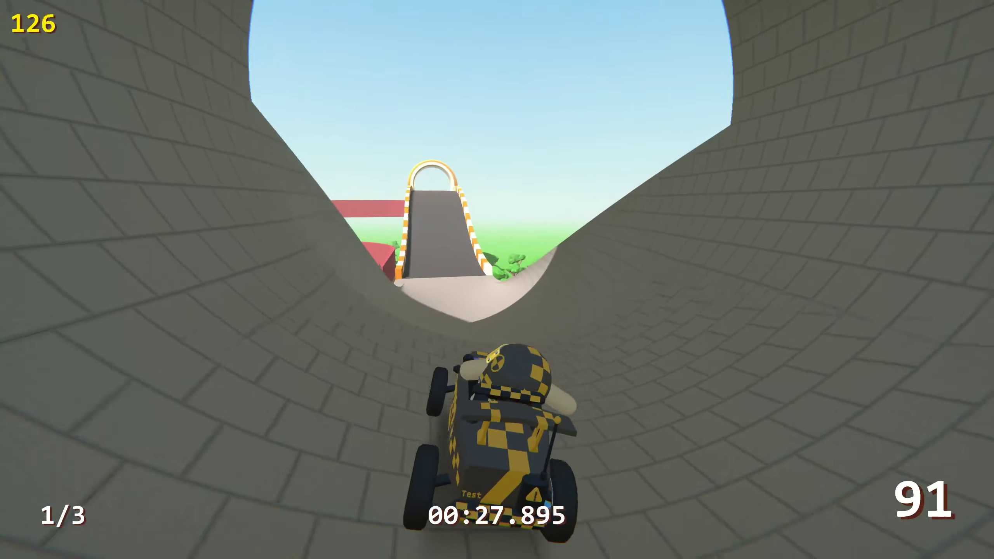
key("w")
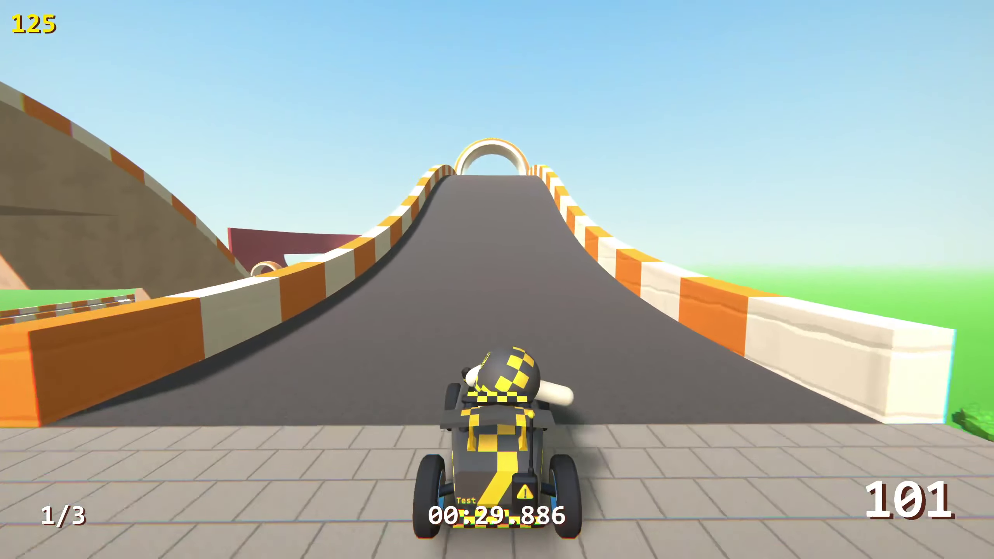
key("w")
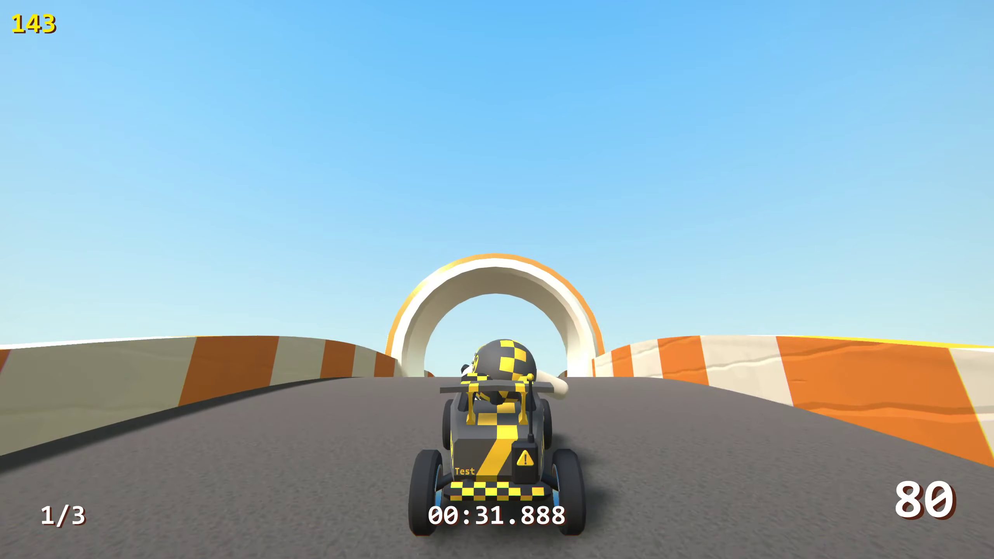
key("w")
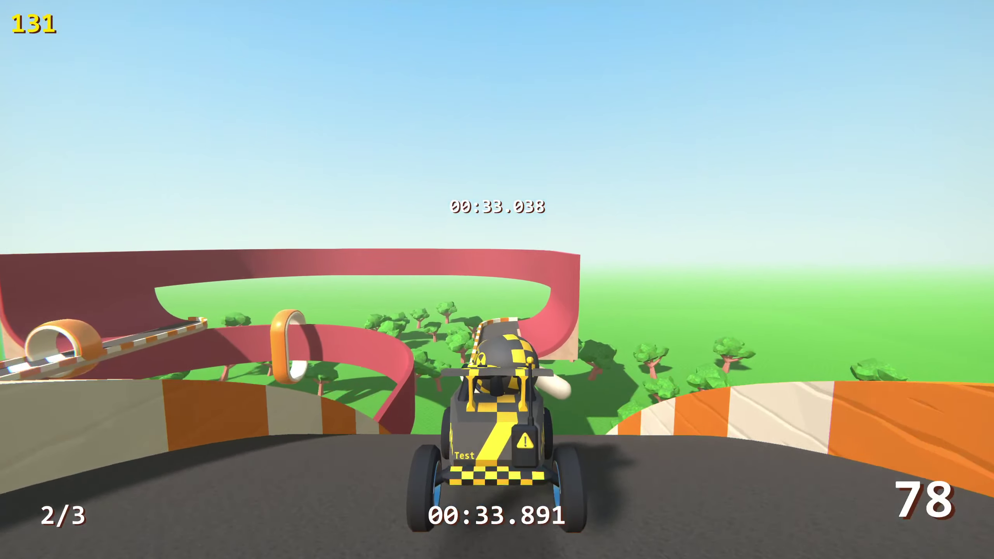
Drive laps two and three along the red banked wall and up through the finish ring.
key("w")
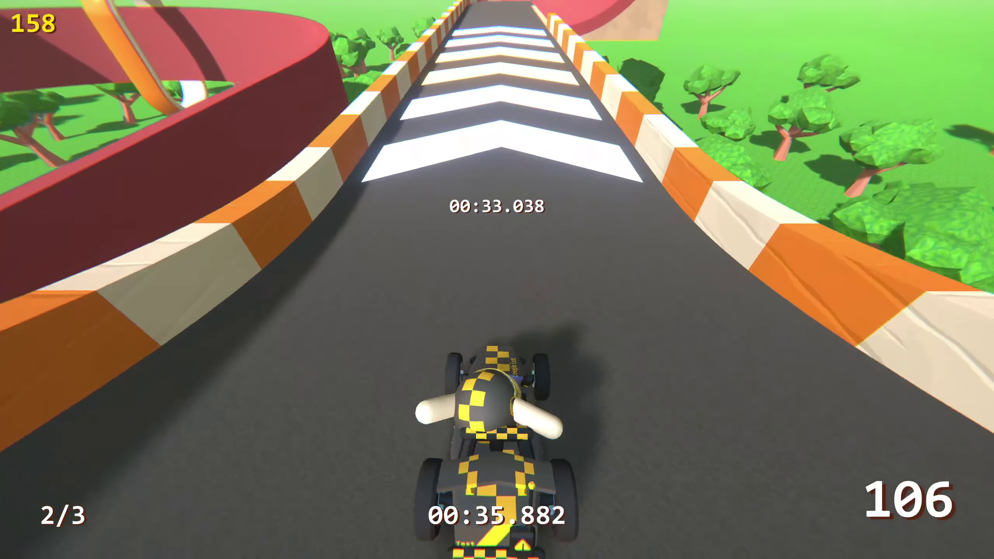
key("w")
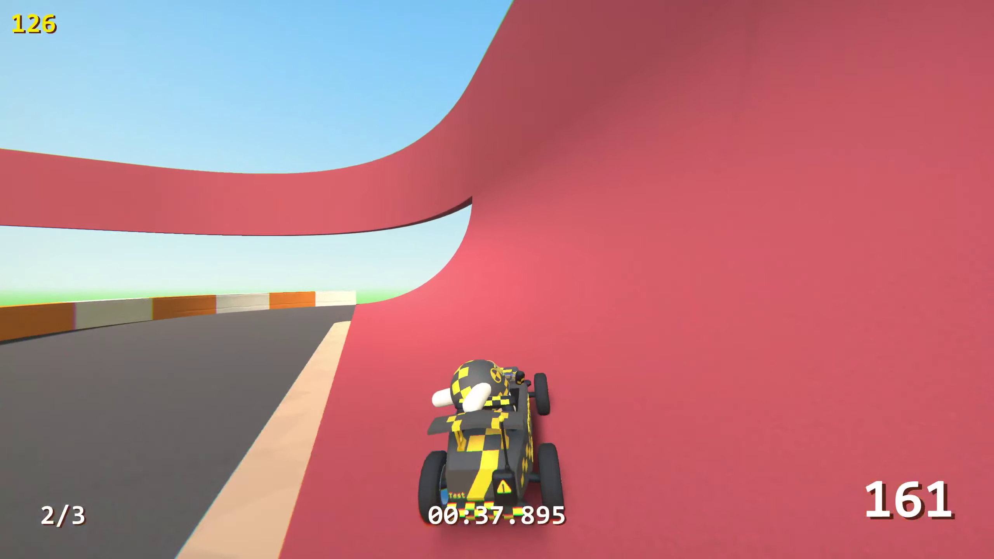
key("w")
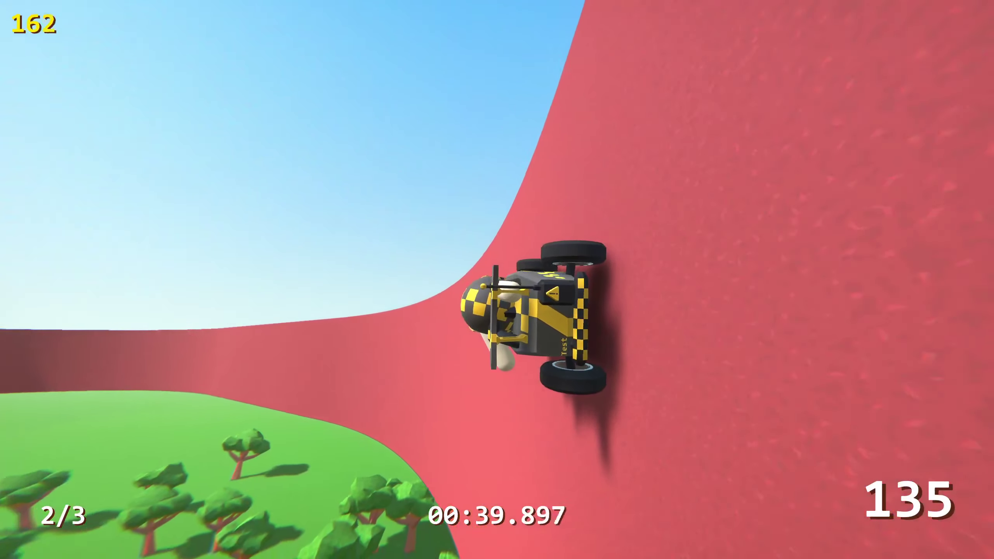
key("w")
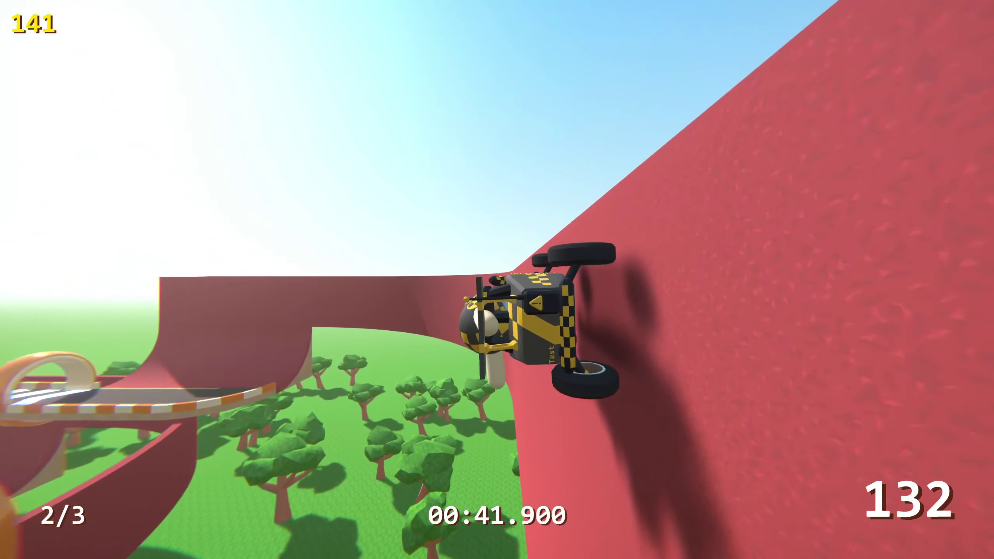
key("w")
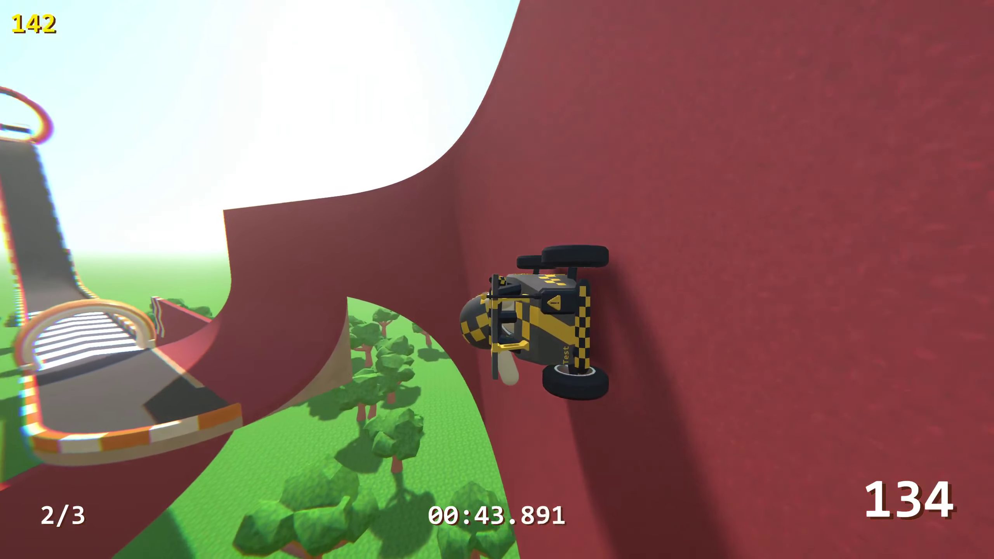
key("w")
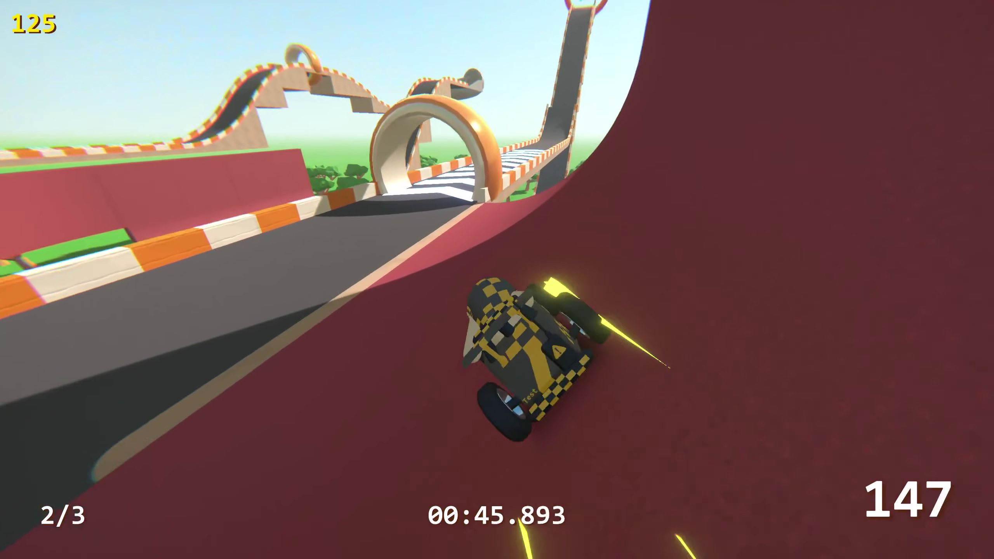
key("w")
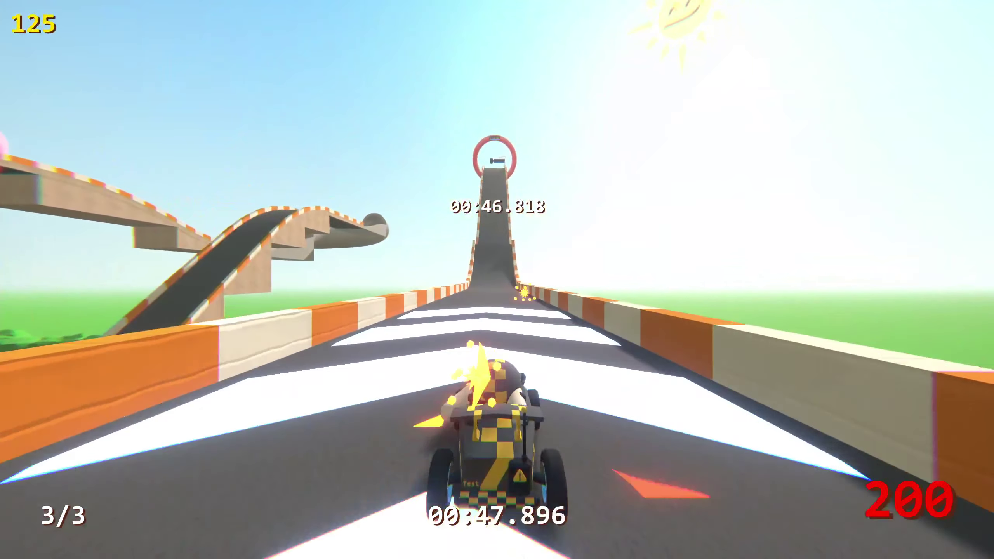
key("w")
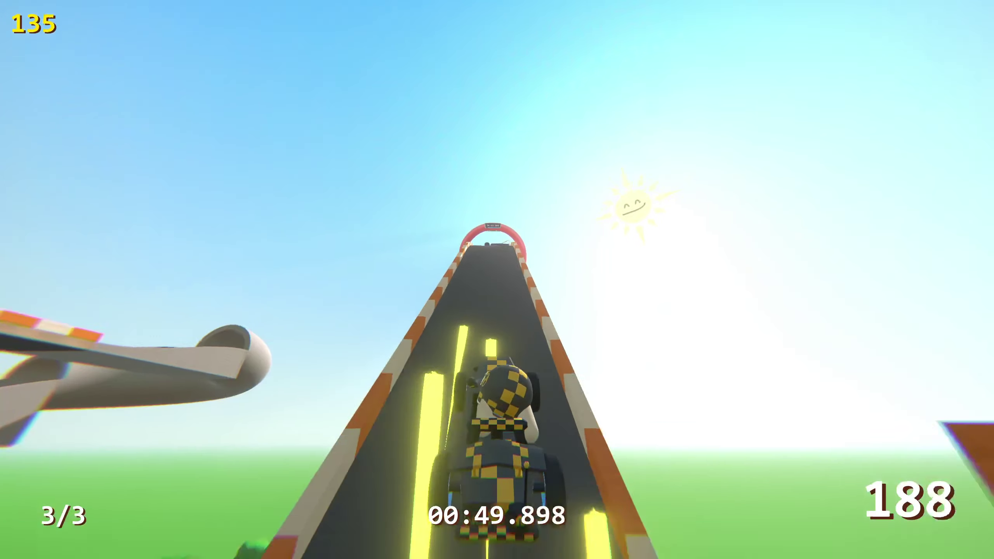
key("w")
key("w")
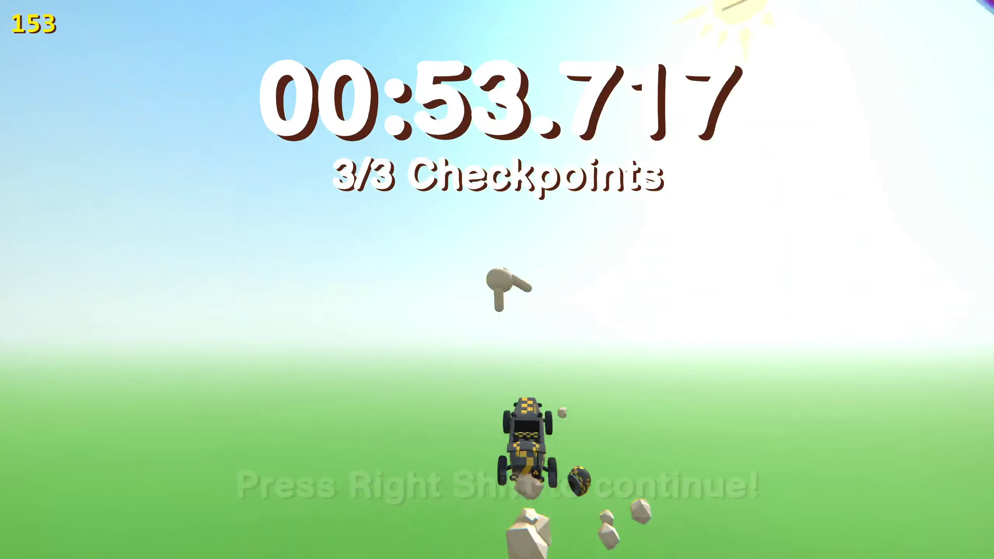
Show the 00:53.717 run results with Right Shift, then continue back to the editor.
key("Shift_R")
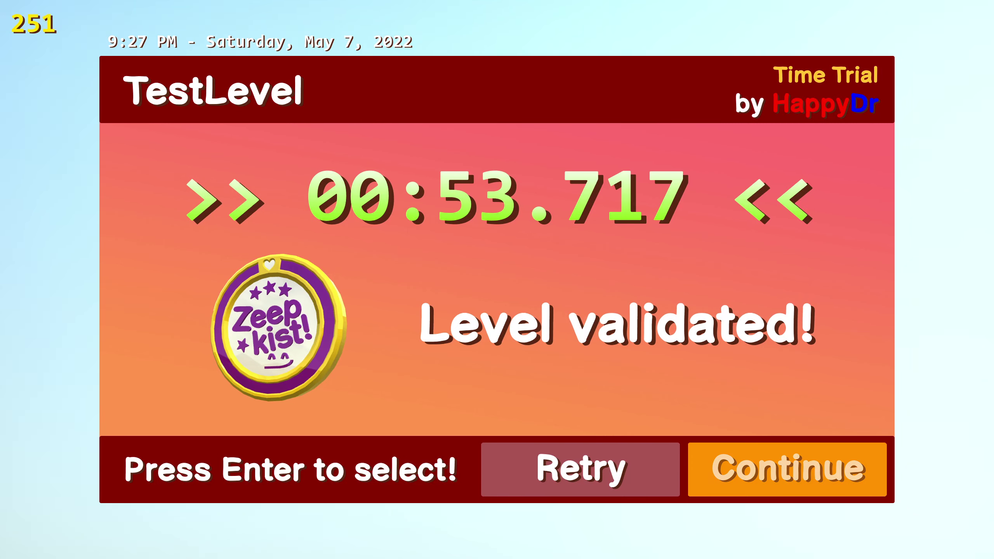
key("Return")
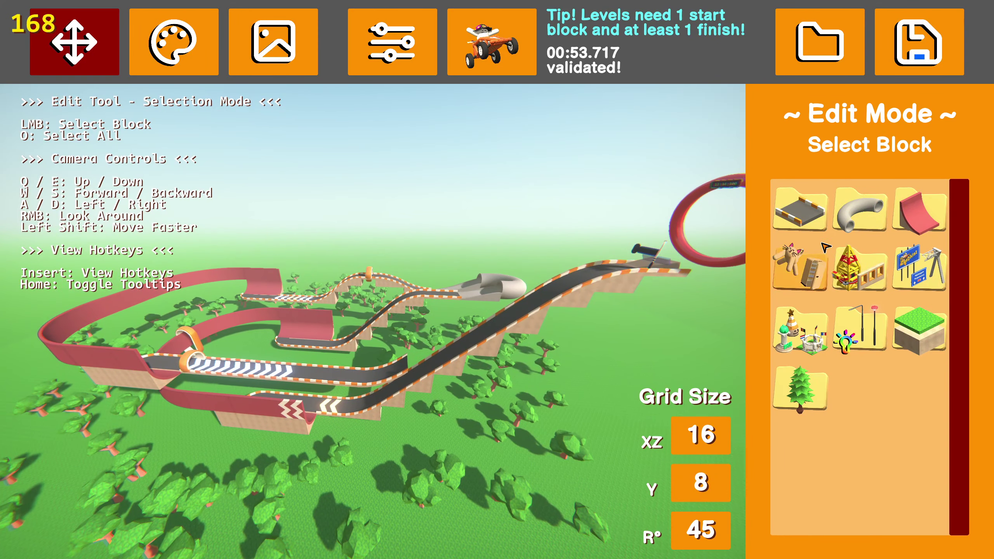
Place a curved ramp piece from the ramp category beside the long rising ramp.
left_click(800, 211)
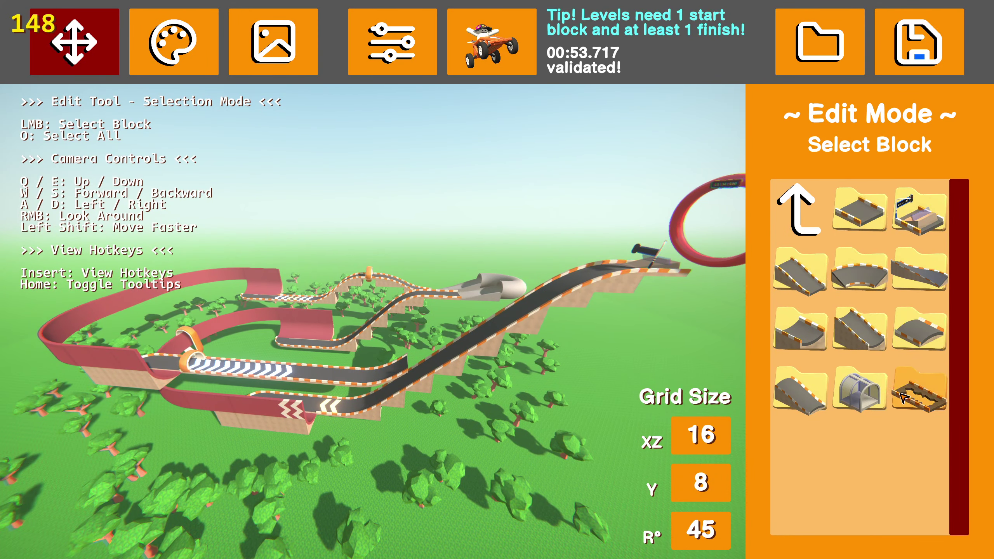
left_click(804, 214)
right_click(607, 364)
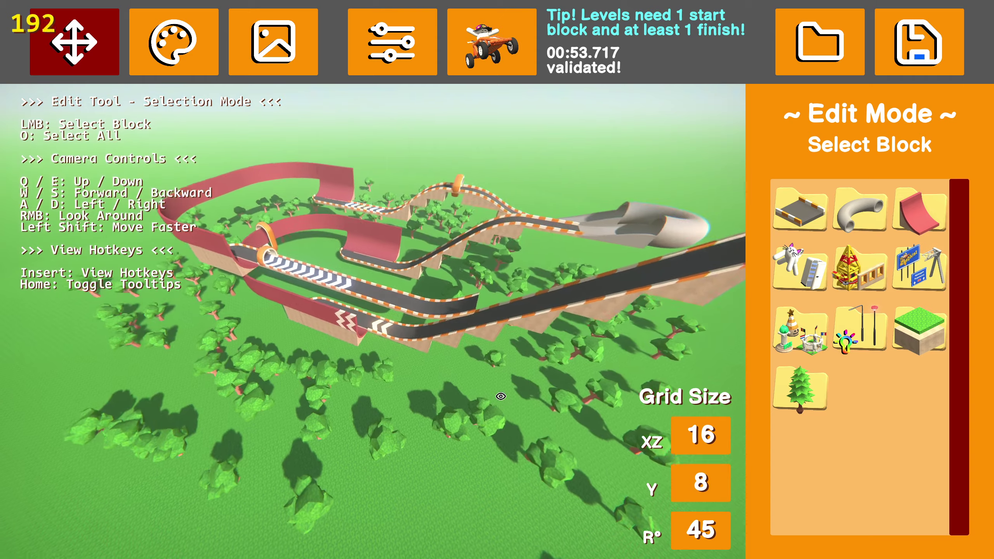
right_click(505, 403)
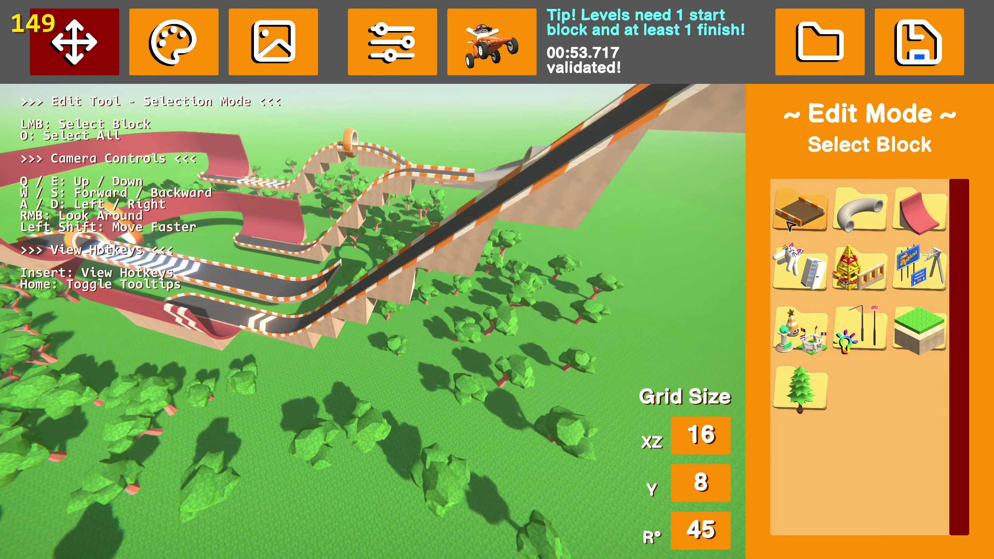
left_click(789, 226)
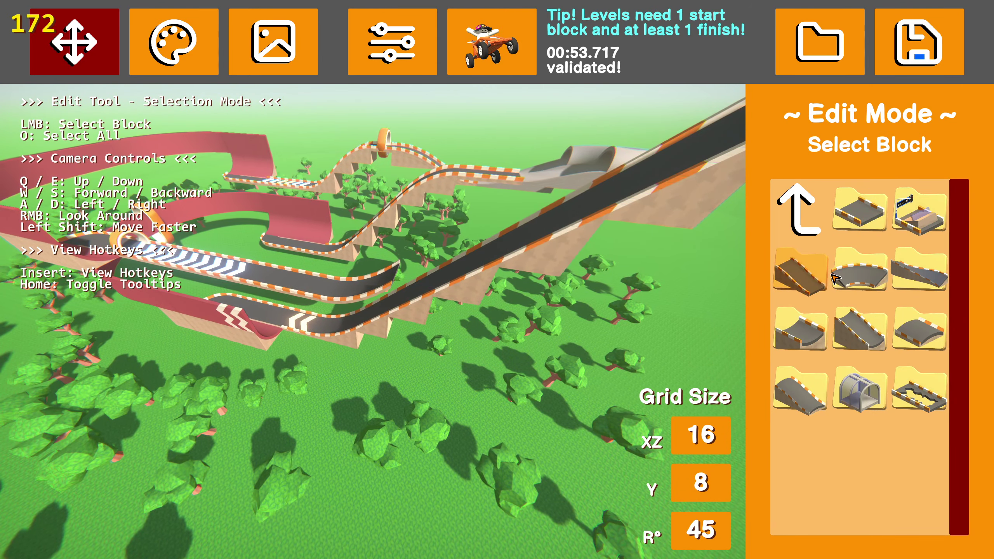
left_click(811, 279)
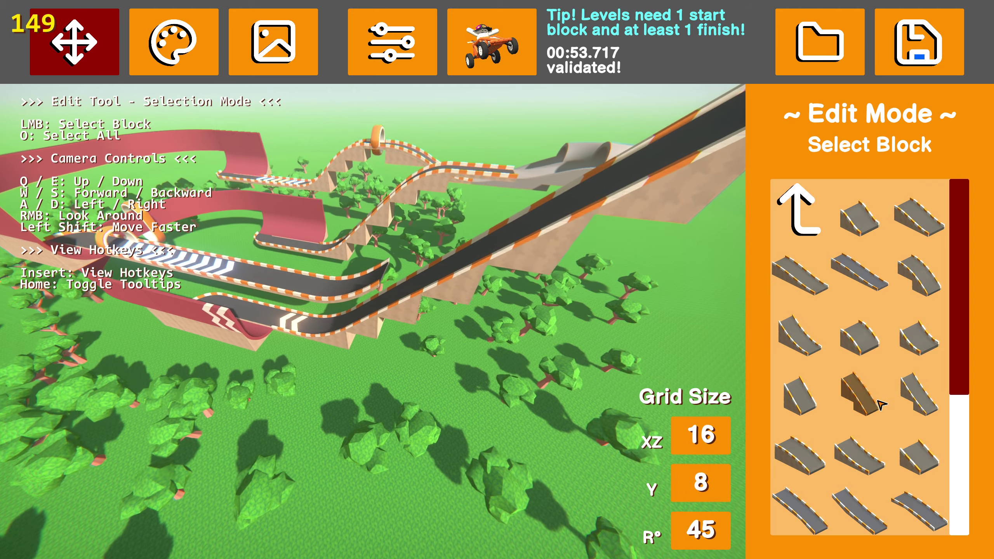
left_click(853, 400)
left_click(433, 297)
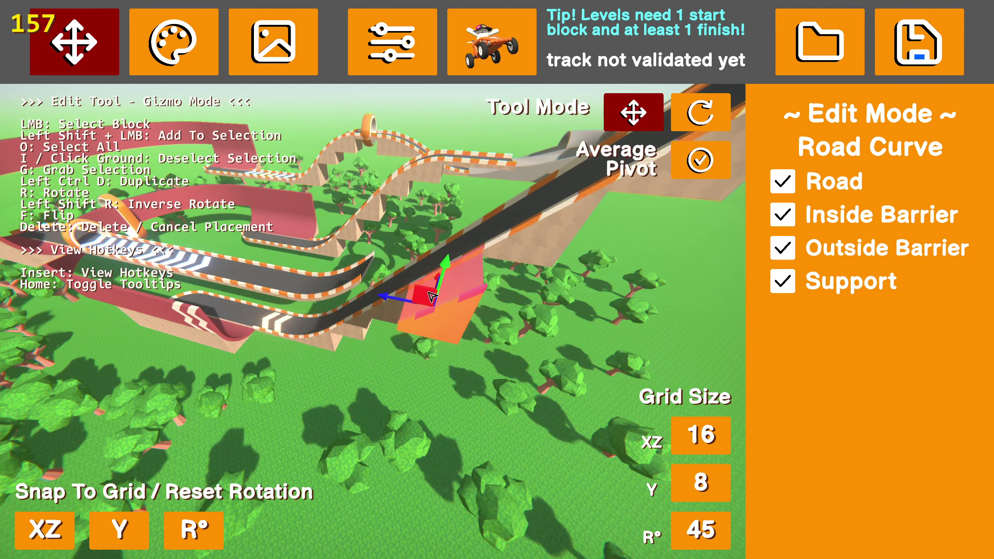
left_click(582, 356)
Fly the camera around the track to view the loop, horizon and whole course.
key("w")
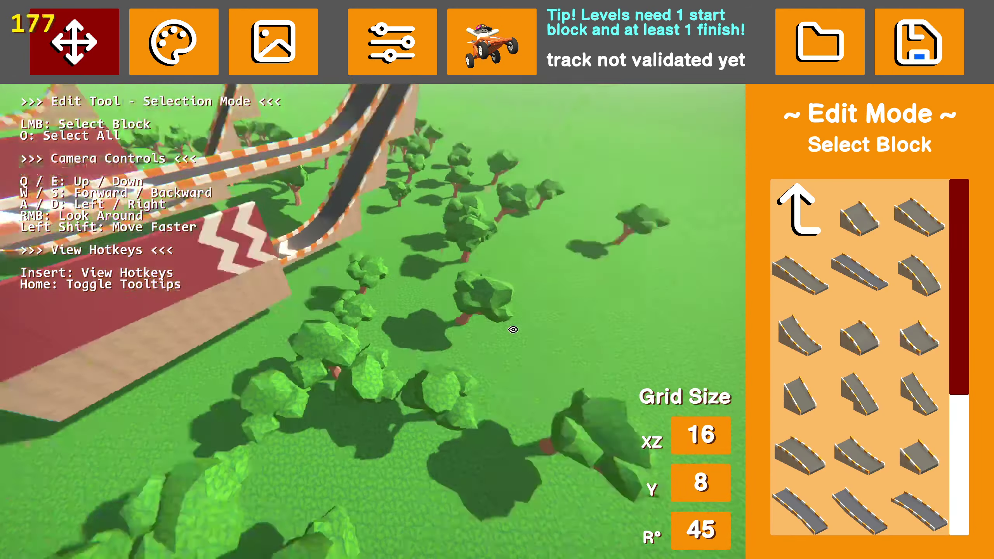
key("s")
key("s")
key("e")
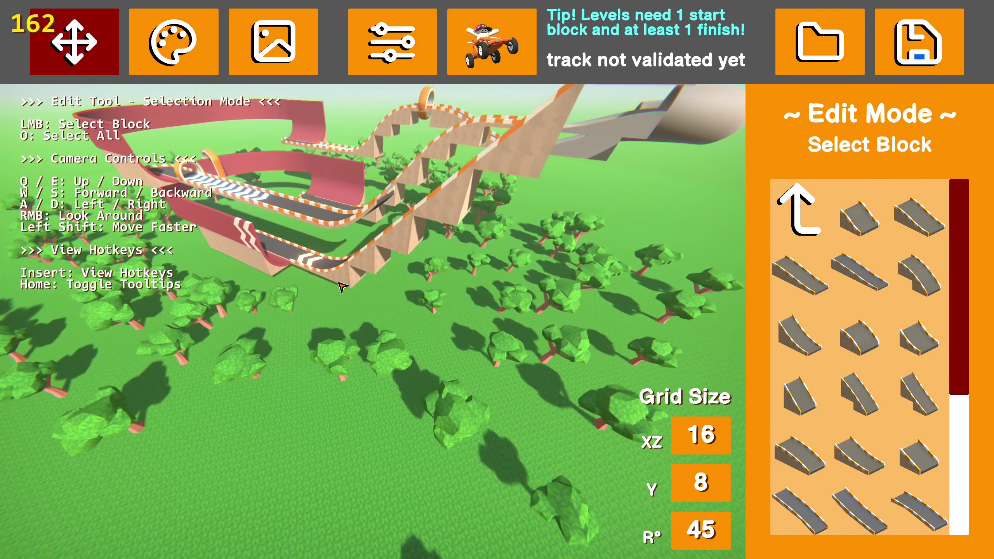
key("a")
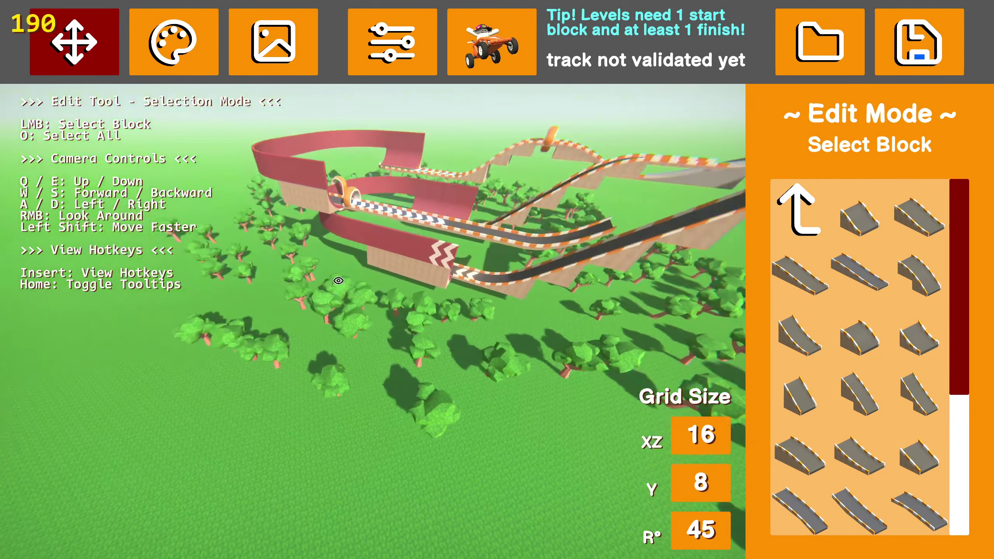
key("s")
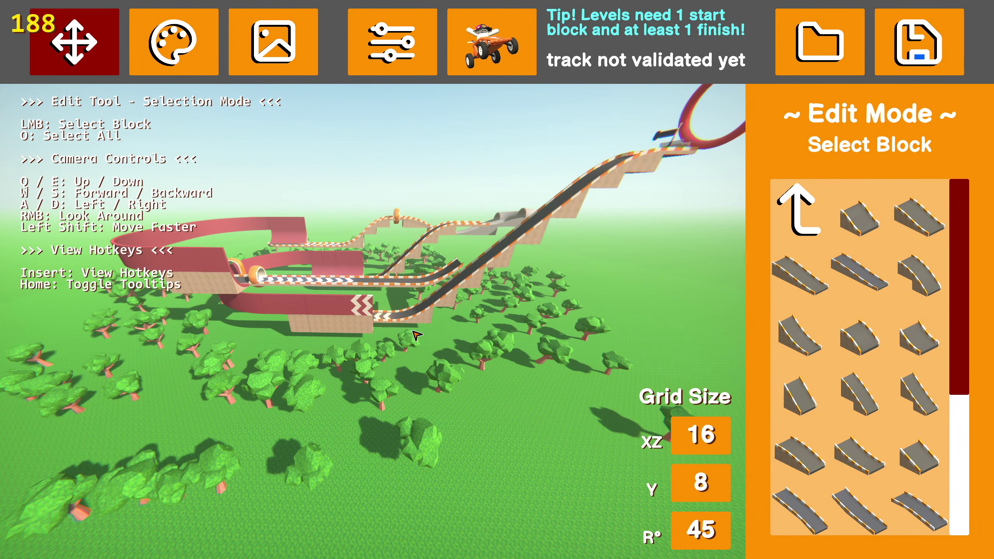
key("w")
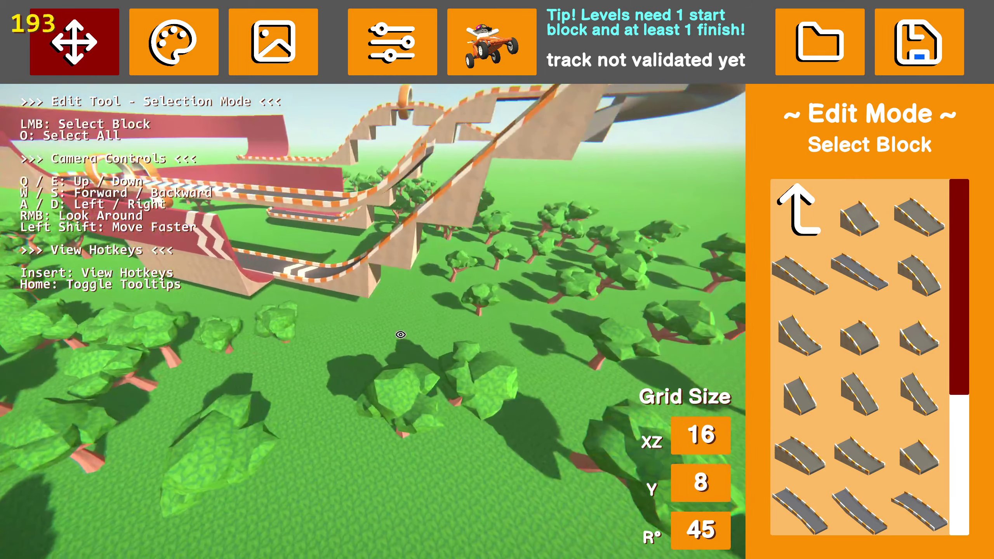
key("e")
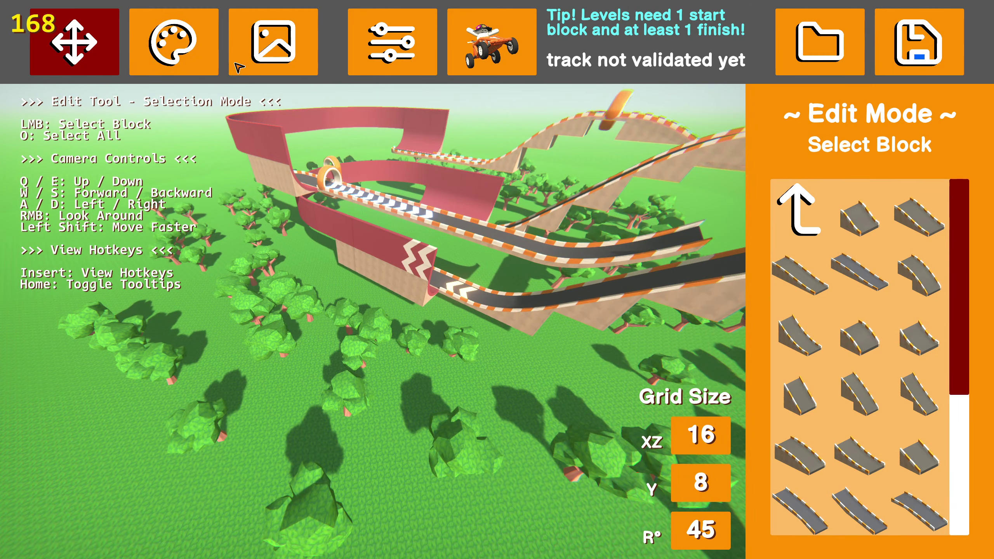
left_click(188, 55)
left_click(270, 55)
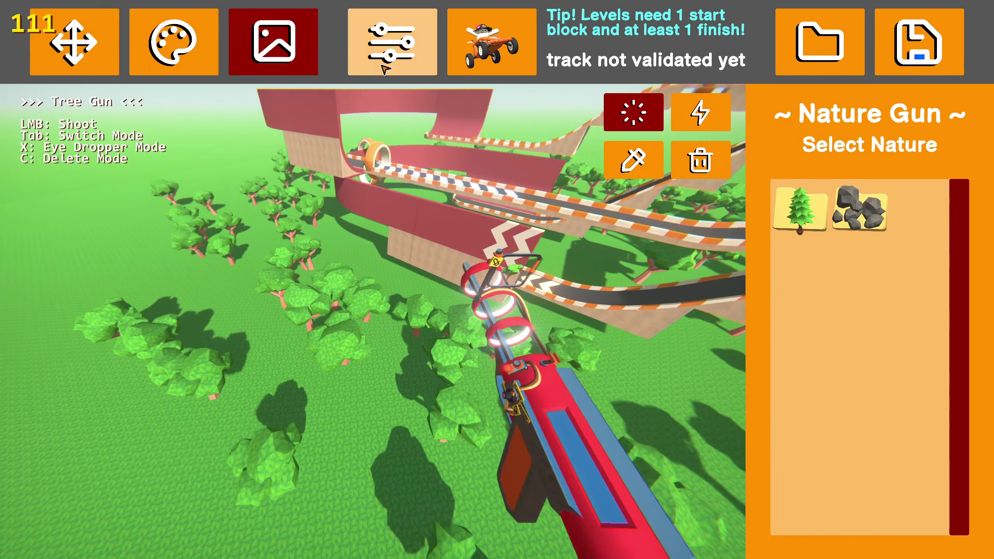
left_click(651, 131)
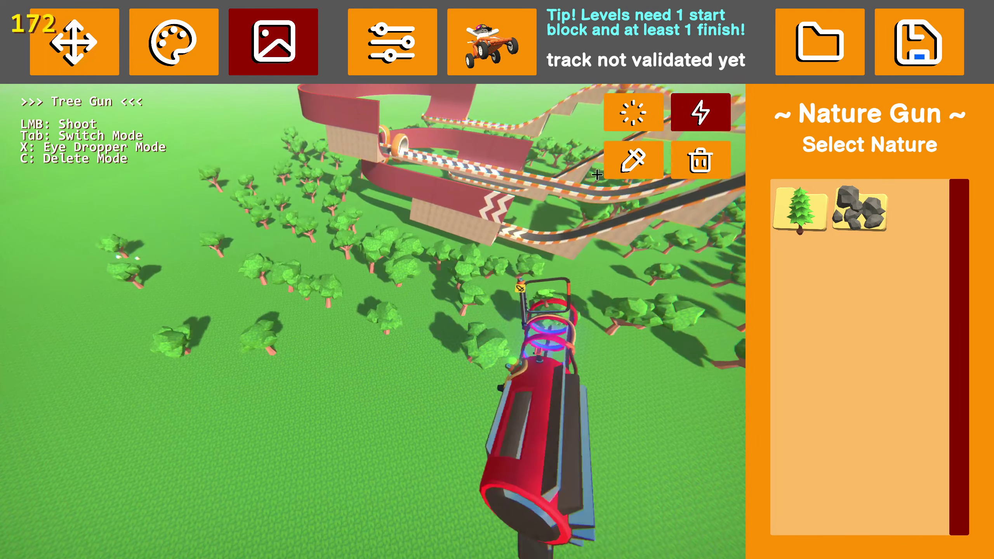
left_click(89, 72)
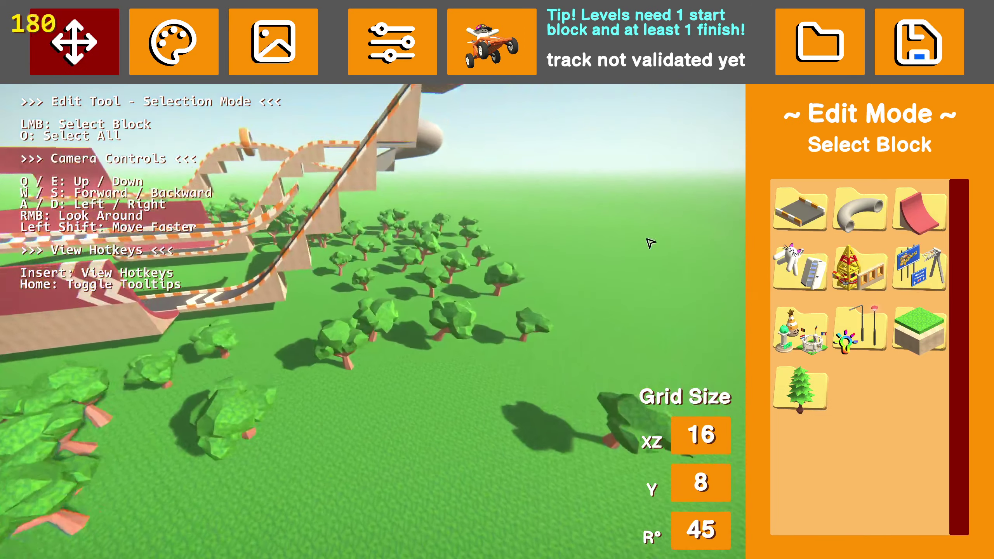
Place the checkered statue decoration on the grass inside the red banked loop.
right_click(651, 243)
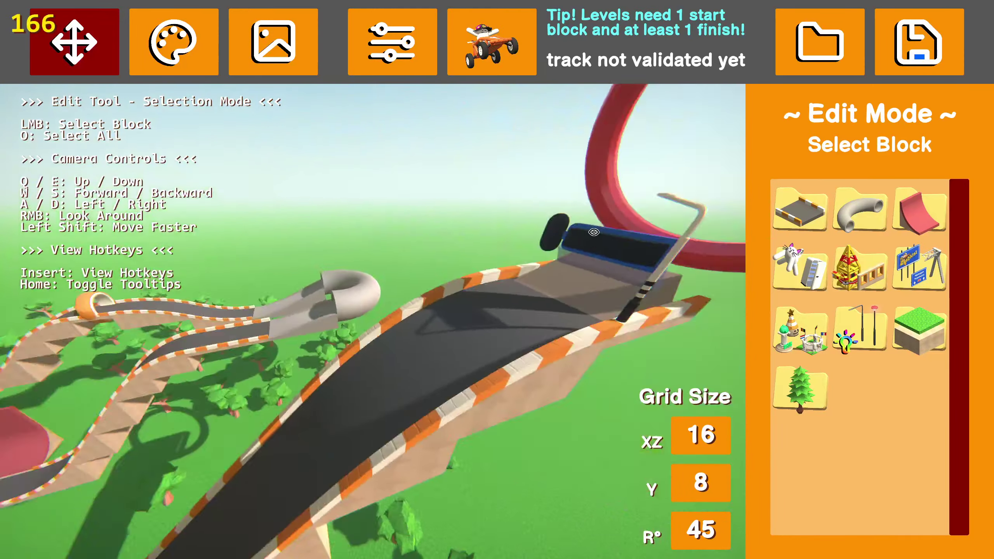
right_click(593, 232)
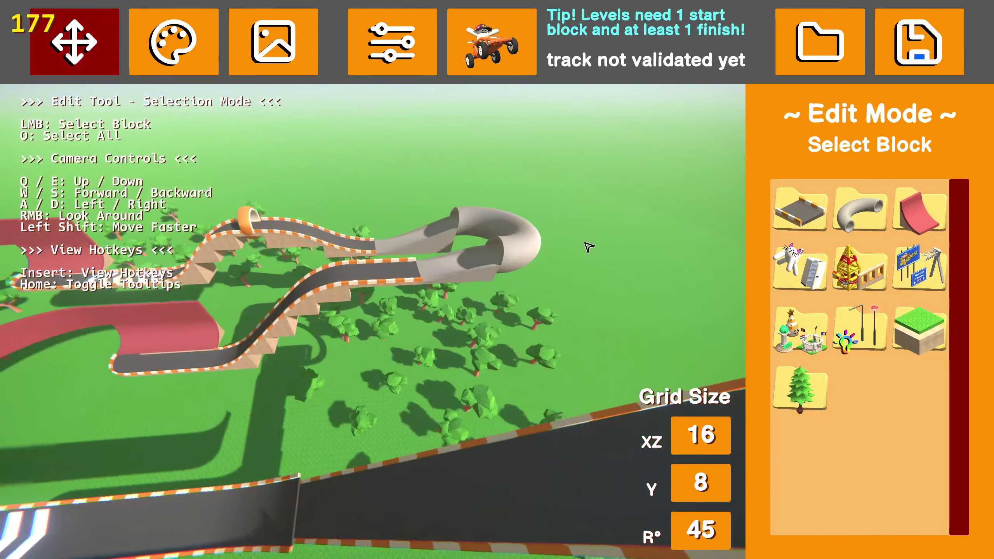
left_click(800, 332)
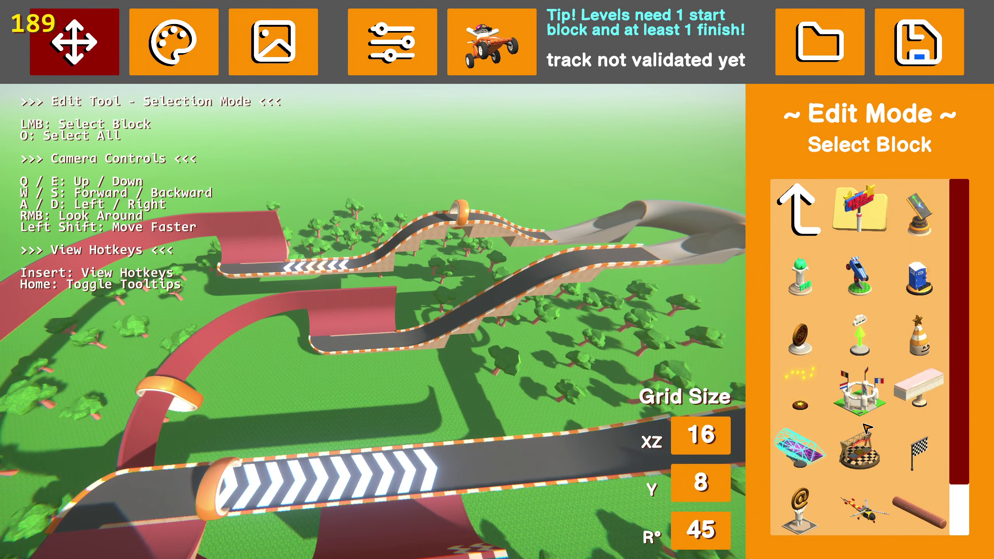
left_click(861, 442)
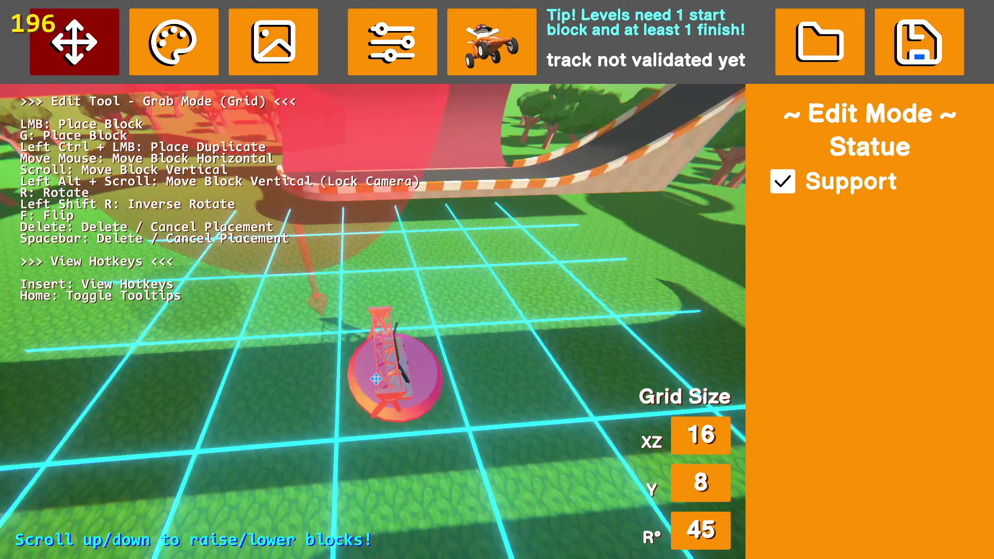
left_click(375, 378)
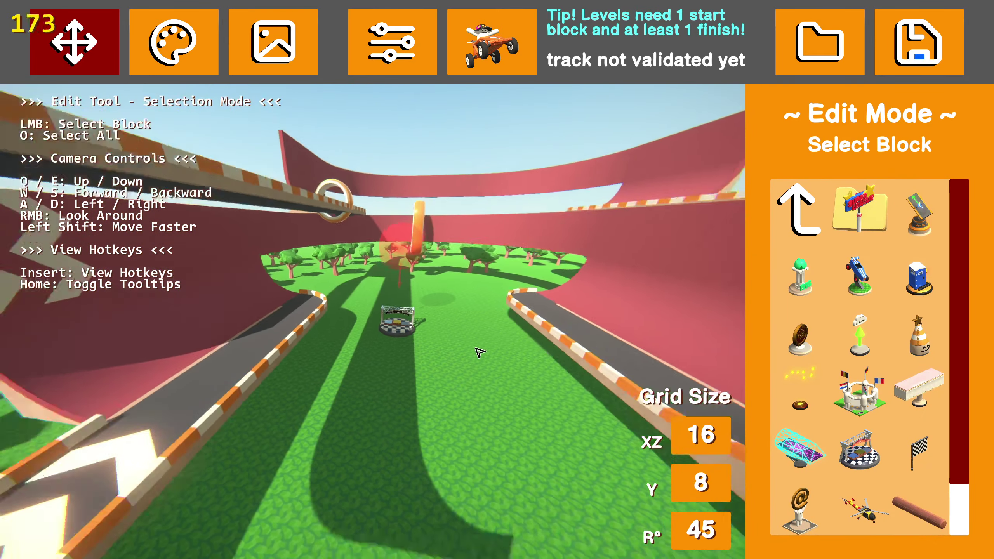
Inspect the placed statue, then pull back to a wide overview of the track.
right_click(480, 353)
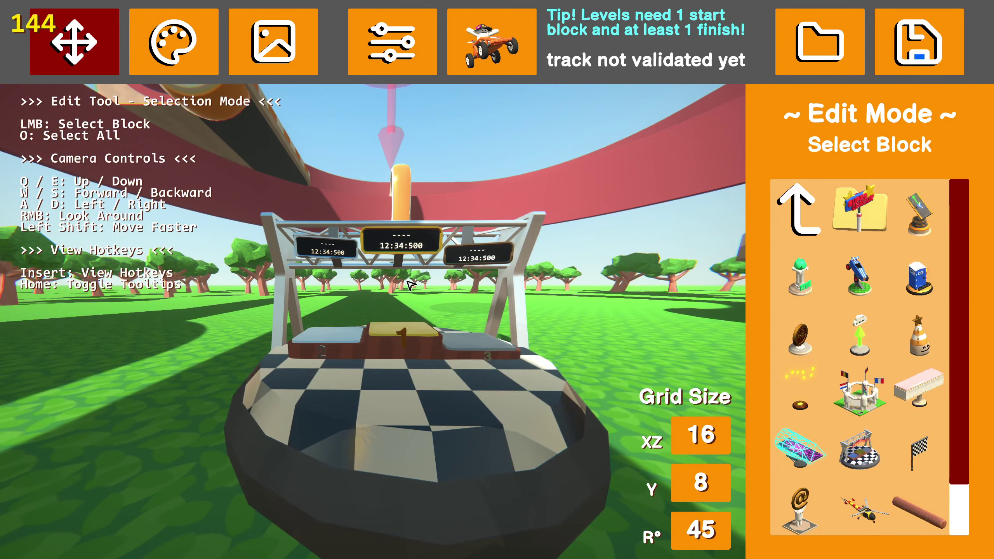
key("s")
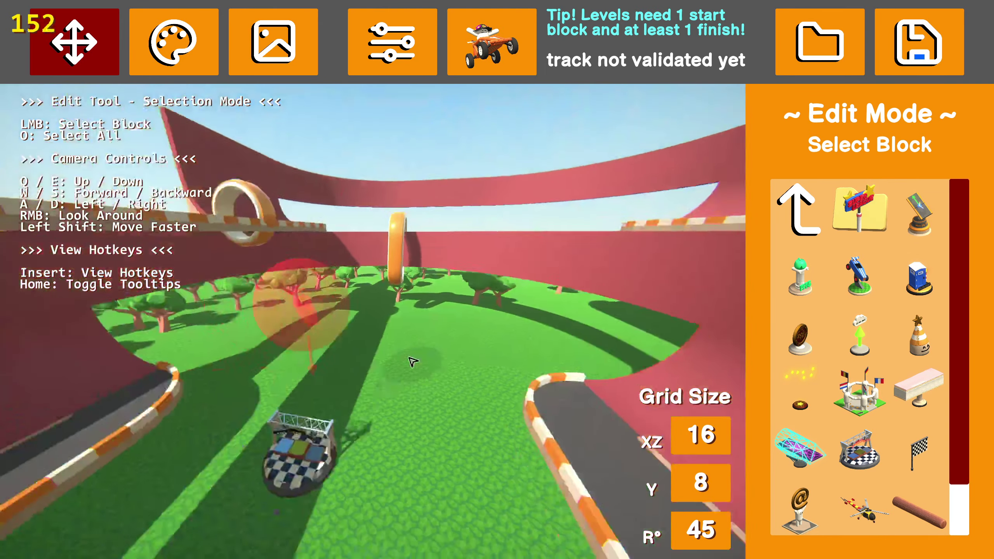
left_click(406, 411)
left_click(465, 406)
left_click_drag(378, 397, 510, 414)
key("s")
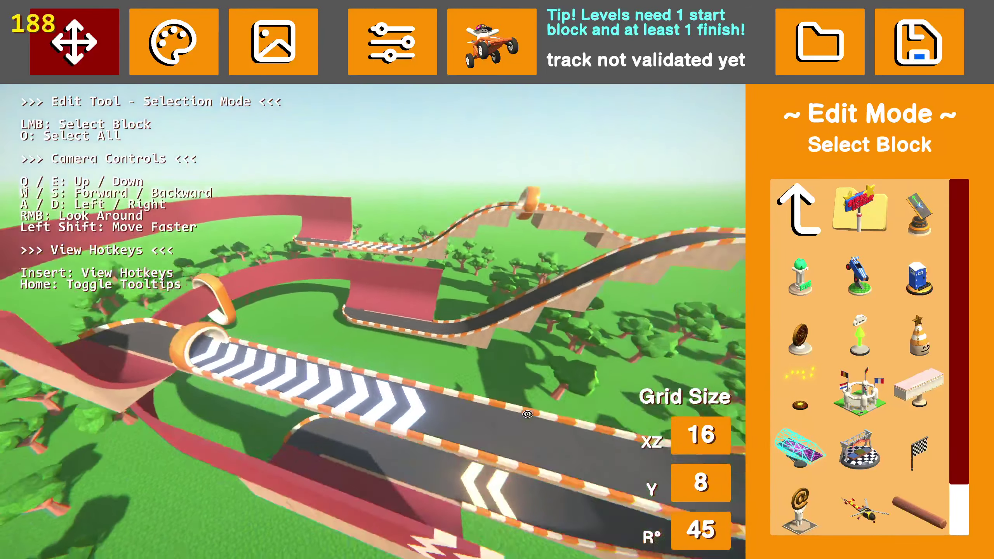
left_click(798, 229)
key("w")
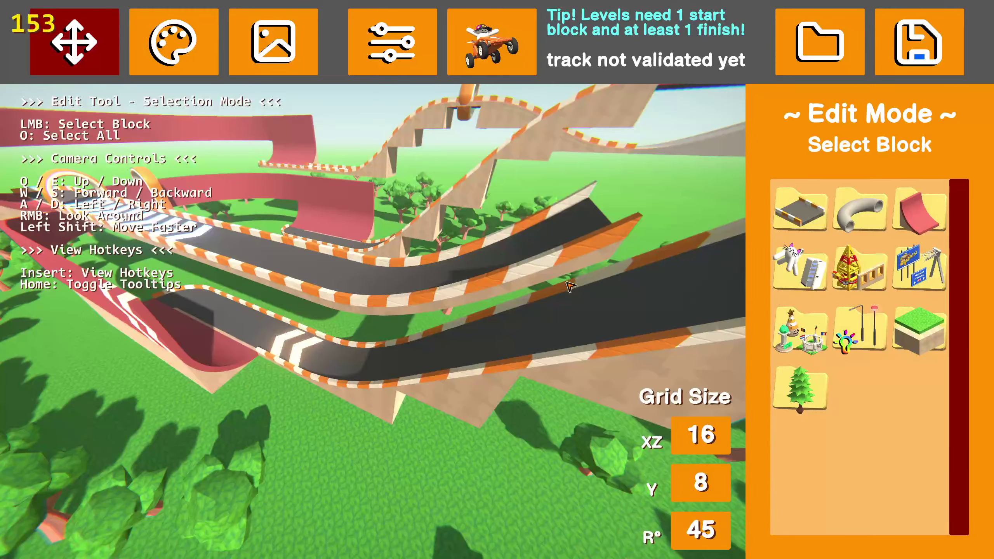
mouse_move(569, 285)
left_mouse_down()
mouse_move(576, 269)
mouse_move(411, 307)
mouse_move(420, 295)
left_mouse_up()
left_click(420, 295)
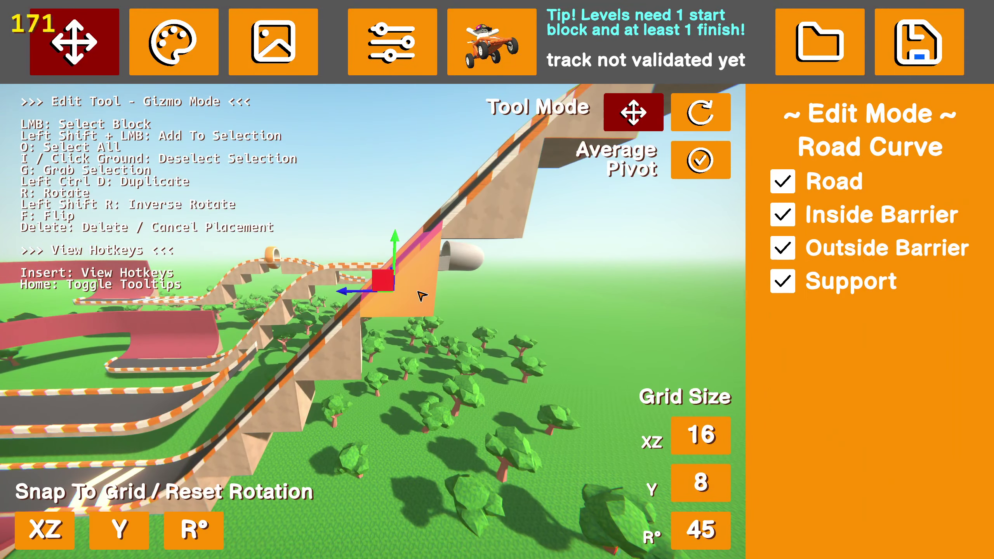
left_click(782, 281)
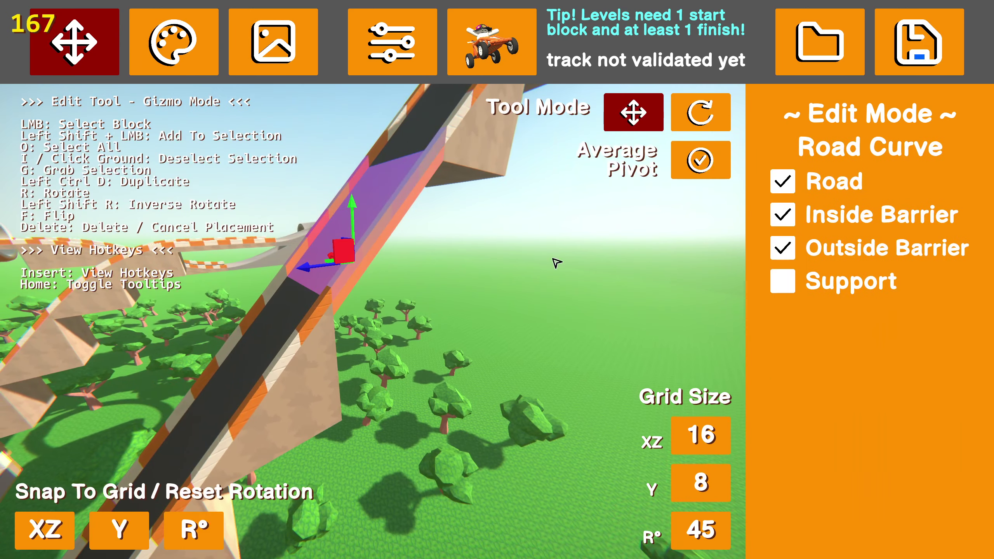
left_click(776, 283)
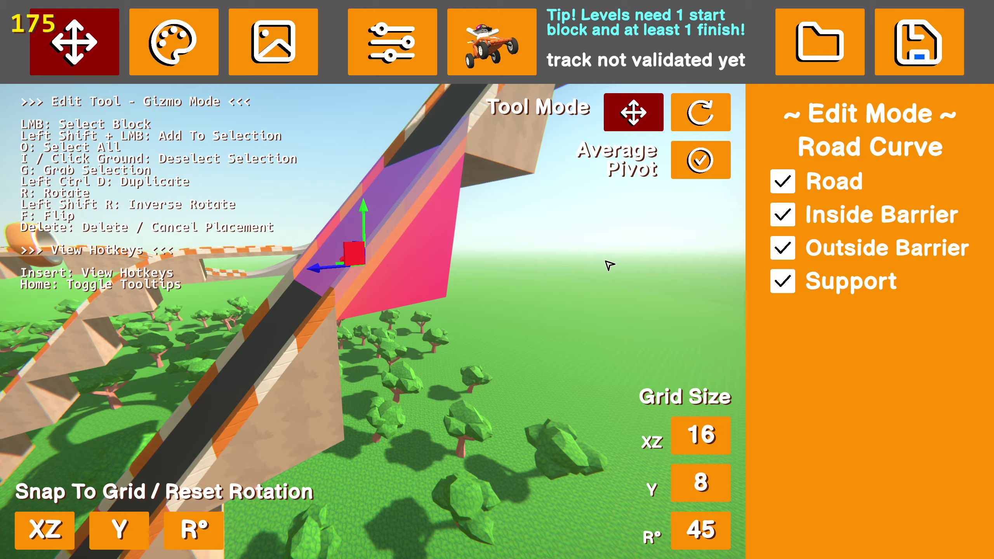
left_click(608, 266)
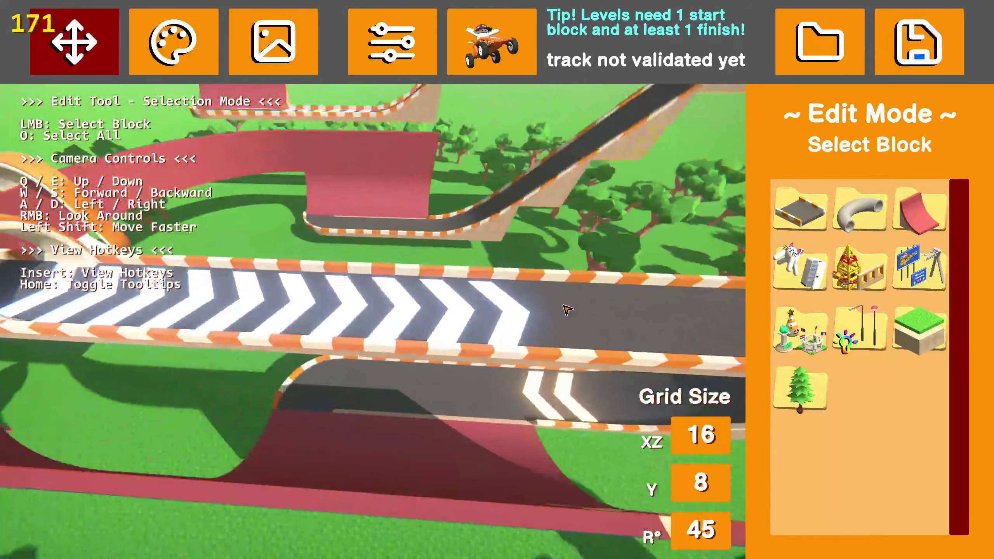
left_click(567, 310)
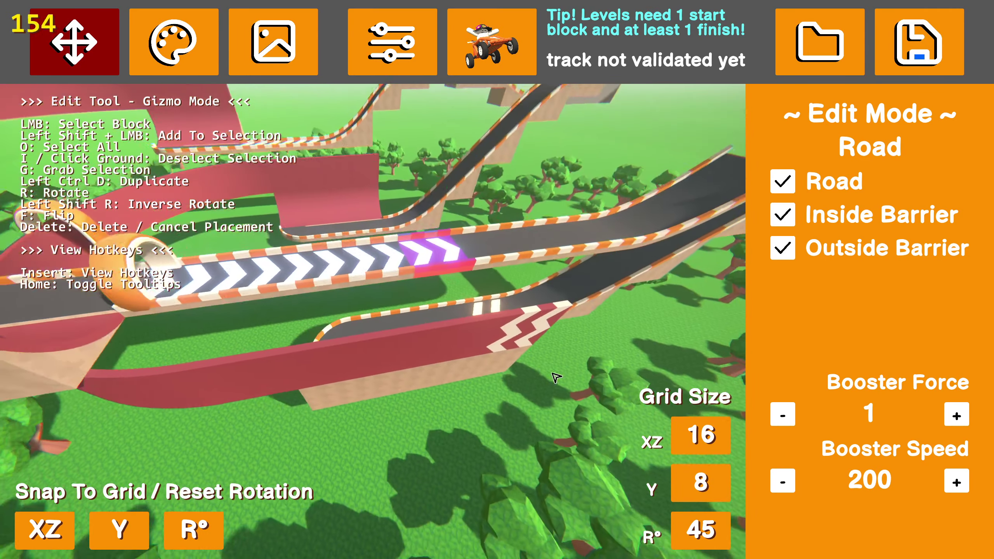
left_click(577, 369)
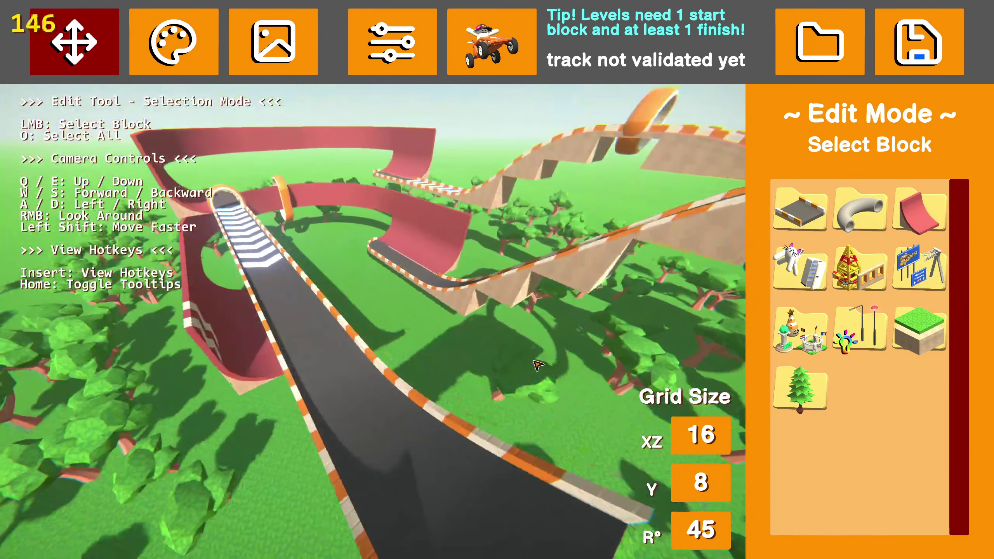
key("s")
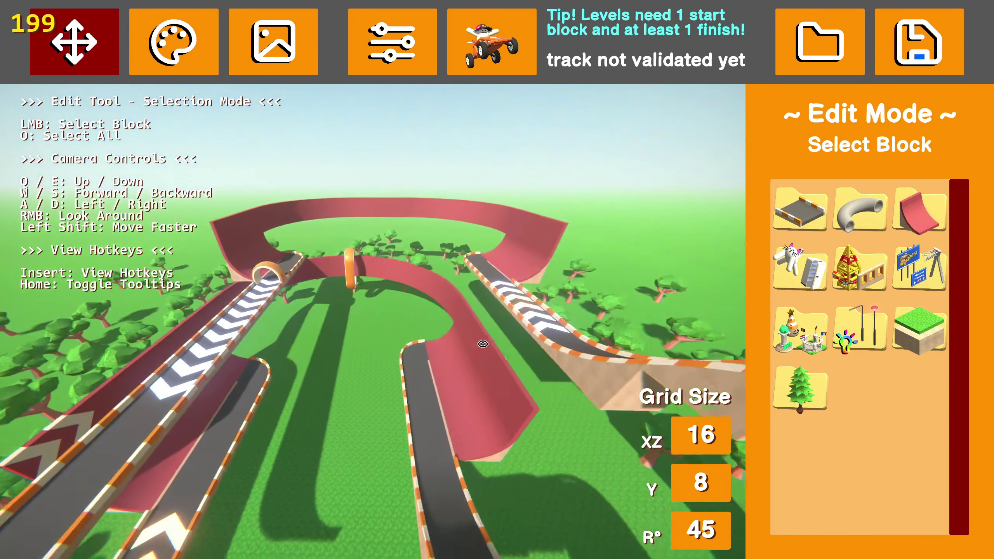
key("q")
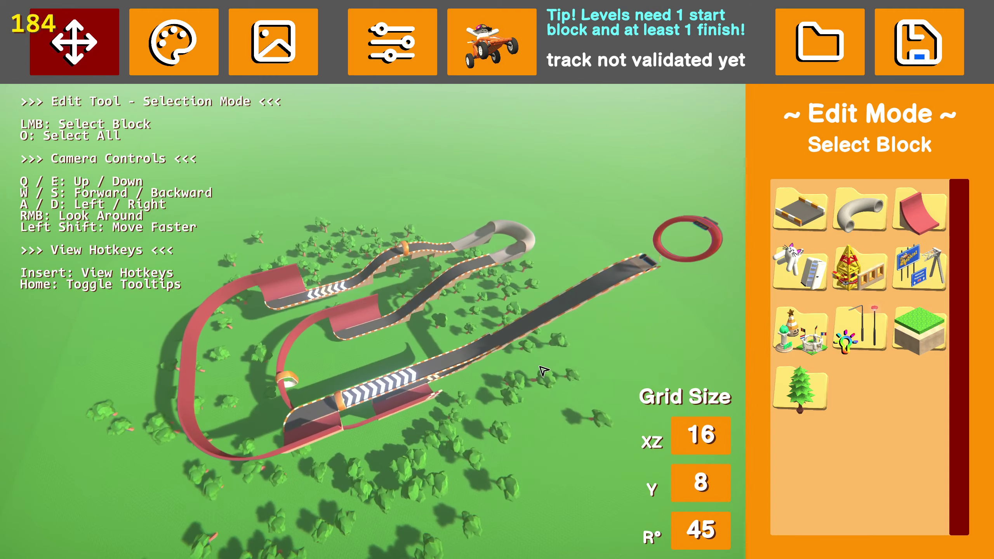
key("w")
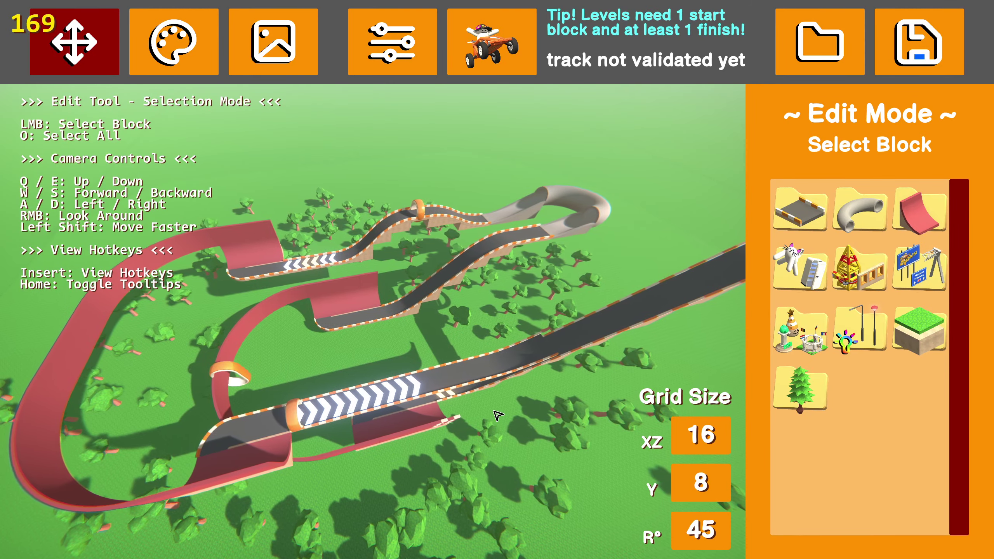